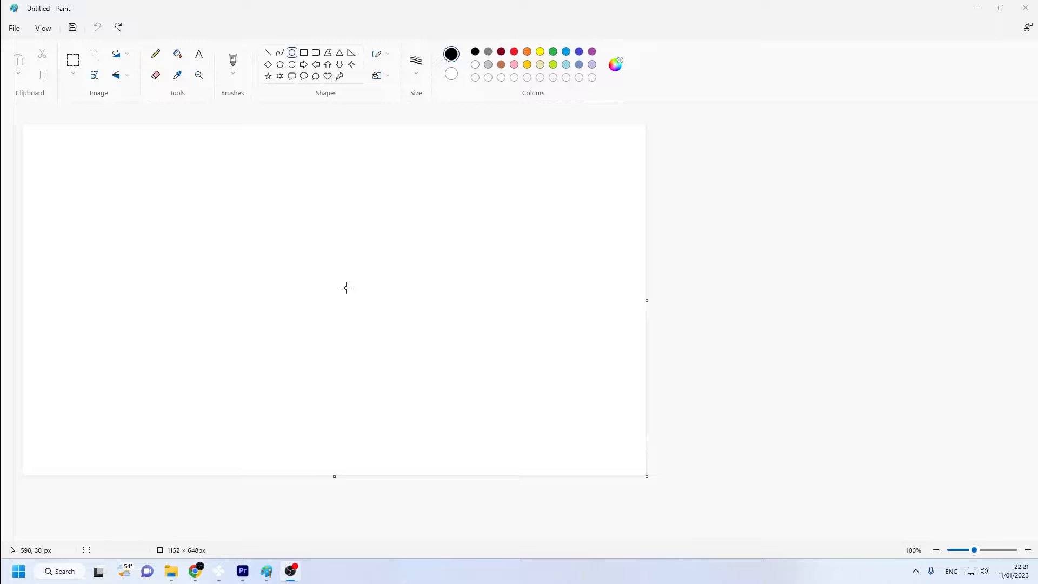
# Sketch a circle, a wide flat ellipse and a tall narrow ellipse sharing one base, with another circle above them.
pyautogui.moveTo(366, 301); pyautogui.dragTo(458, 377)
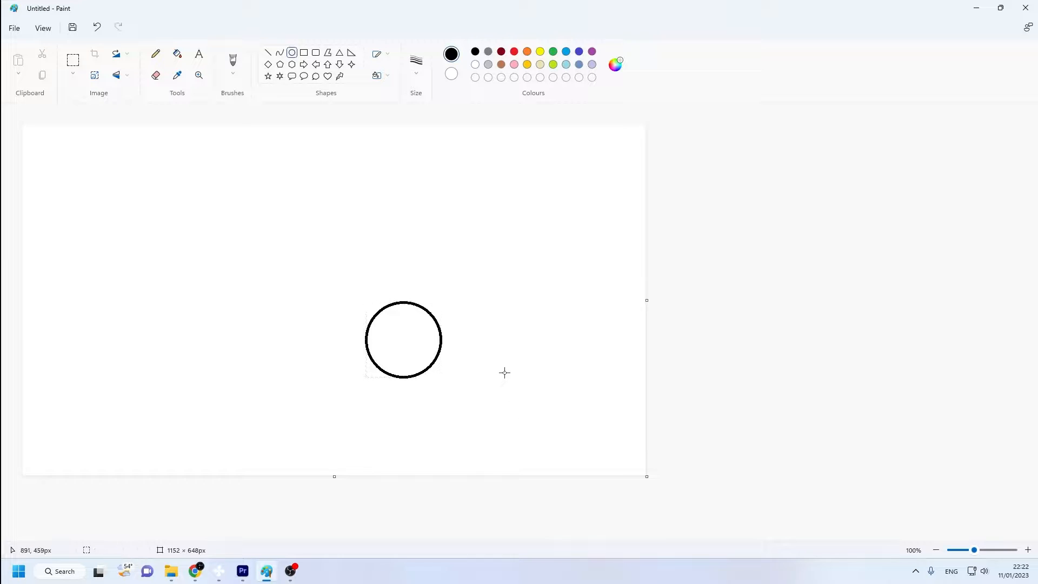
pyautogui.moveTo(338, 343); pyautogui.dragTo(466, 377)
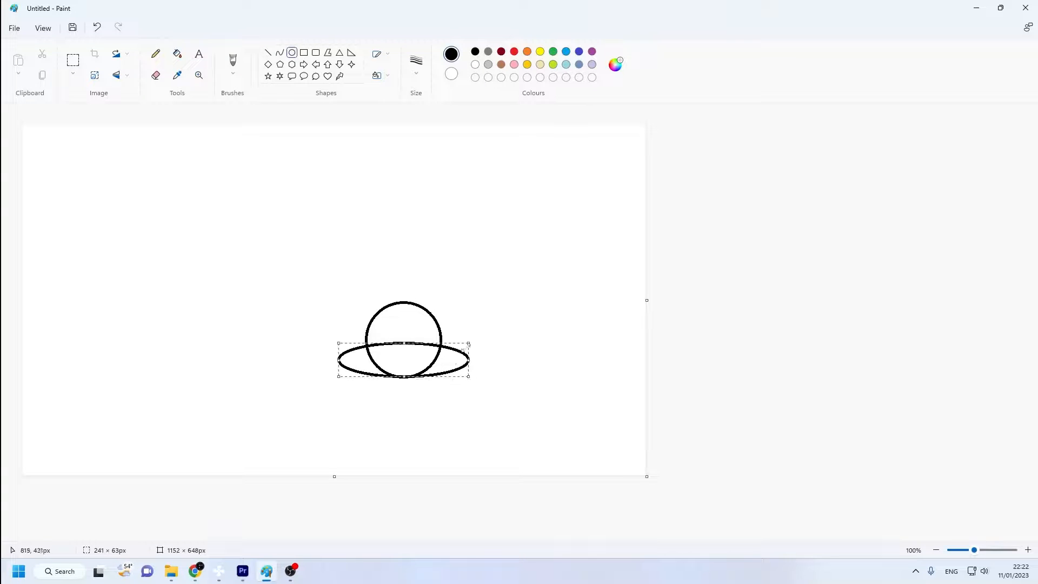
pyautogui.moveTo(390, 283); pyautogui.dragTo(417, 378)
pyautogui.moveTo(422, 217); pyautogui.dragTo(439, 236)
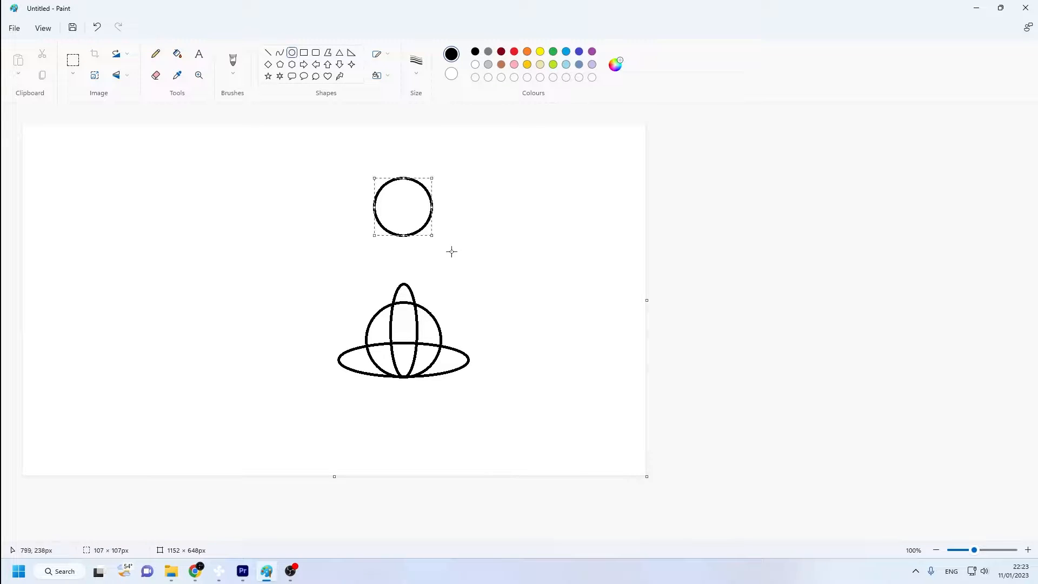
pyautogui.moveTo(411, 177); pyautogui.dragTo(432, 206)
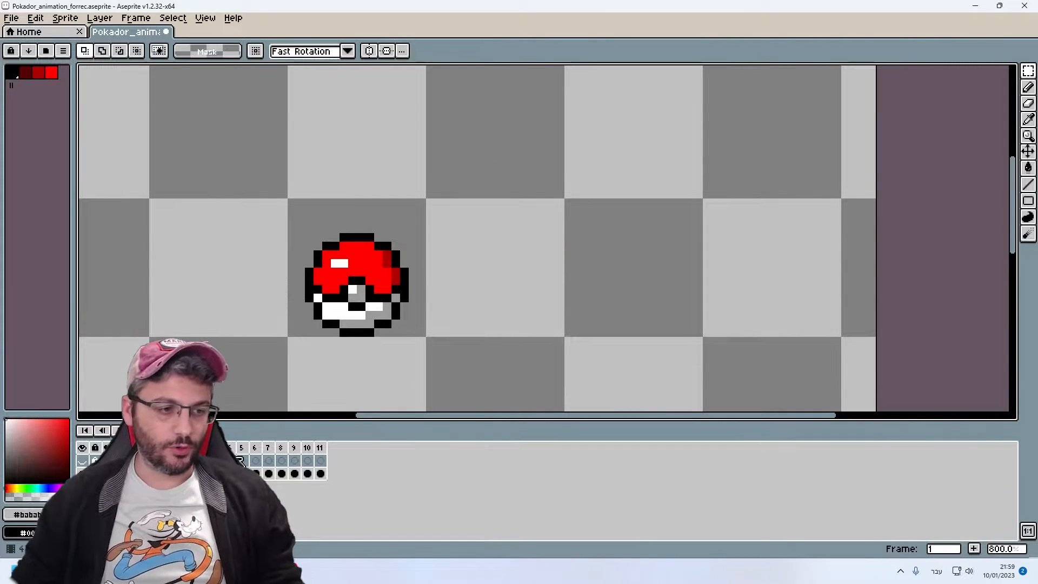
# Switch to Aseprite and paste the ball sprite into frame 2 of the upper layer.
pyautogui.click(202, 460)
pyautogui.hotkey('shift', 'q')
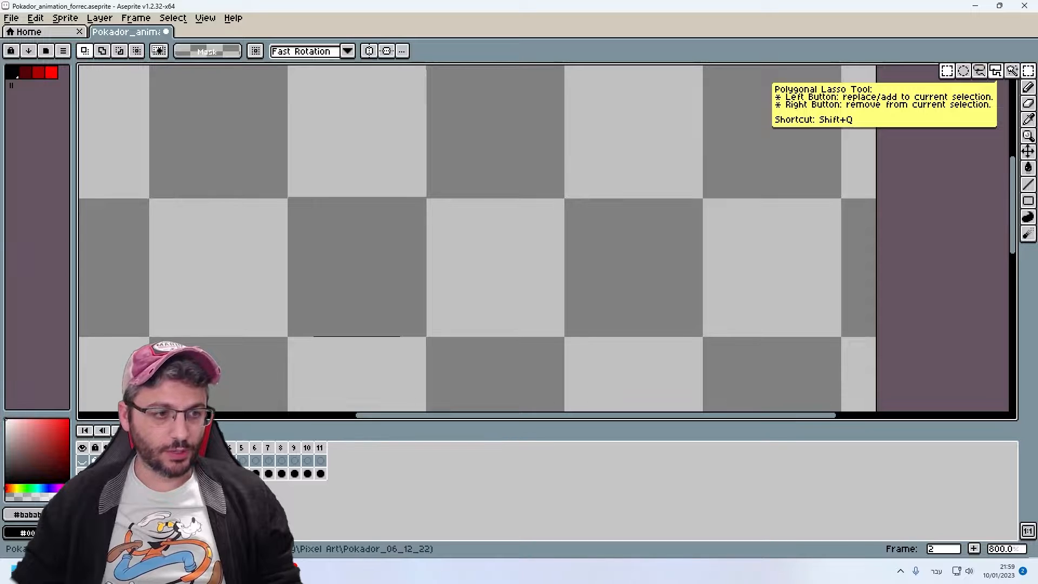
pyautogui.hotkey('ctrl', 'v')
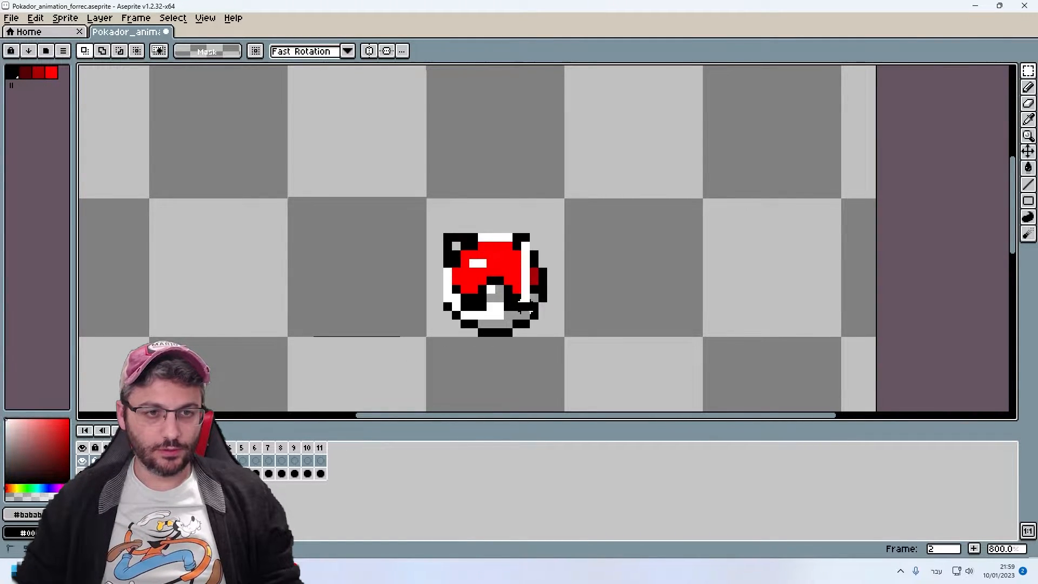
# Squash the pasted ball in frame 2 so it is shorter and wider while resting on the same base.
pyautogui.moveTo(521, 310); pyautogui.dragTo(540, 322)
pyautogui.moveTo(496, 234)
pyautogui.mouseDown()
pyautogui.moveTo(504, 292)
pyautogui.moveTo(503, 248)
pyautogui.mouseUp()
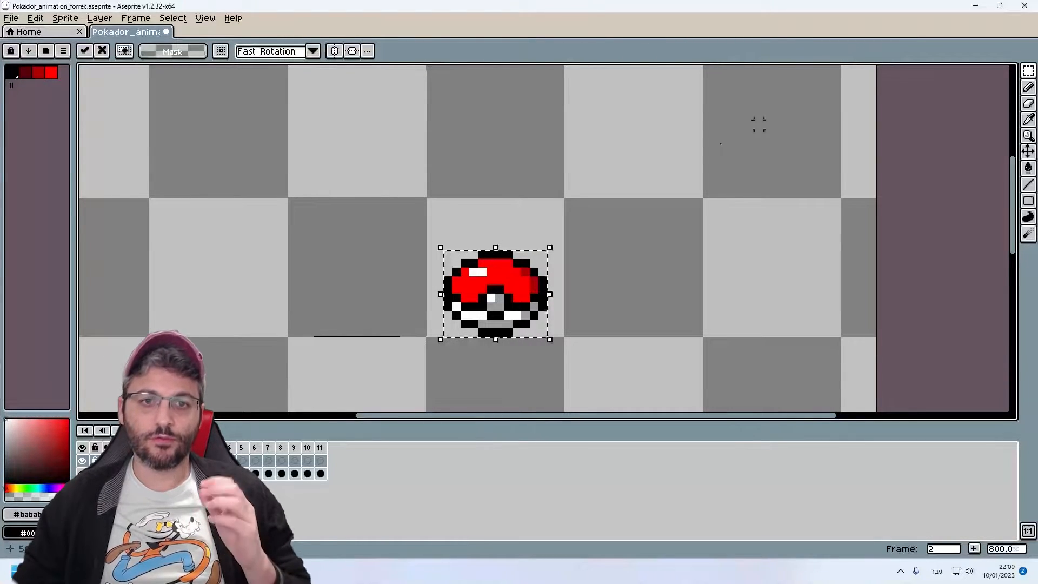
pyautogui.moveTo(494, 248)
pyautogui.mouseDown()
pyautogui.moveTo(493, 221)
pyautogui.moveTo(499, 246)
pyautogui.mouseUp()
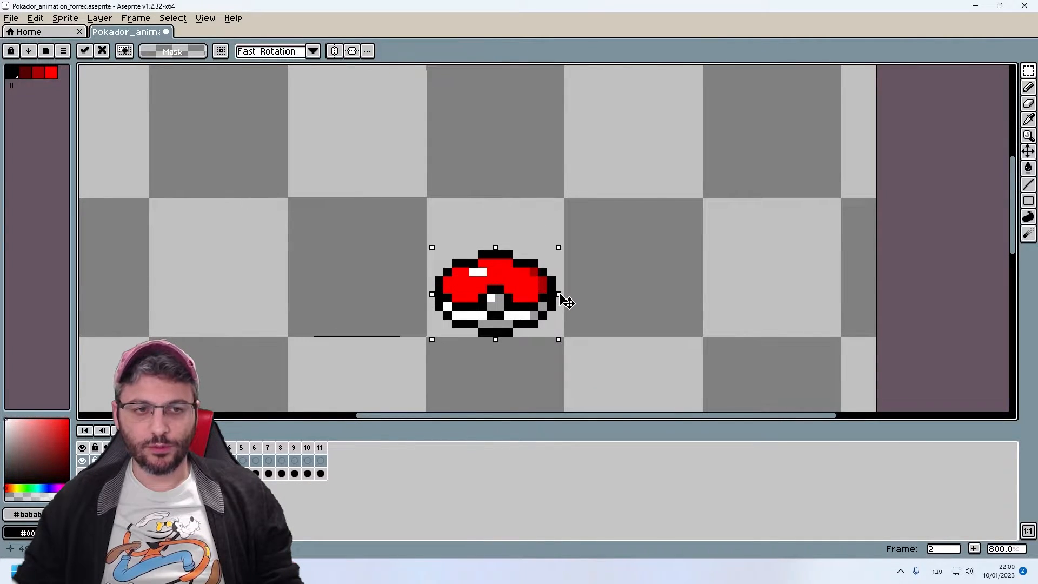
pyautogui.press('Escape')
pyautogui.click(741, 394)
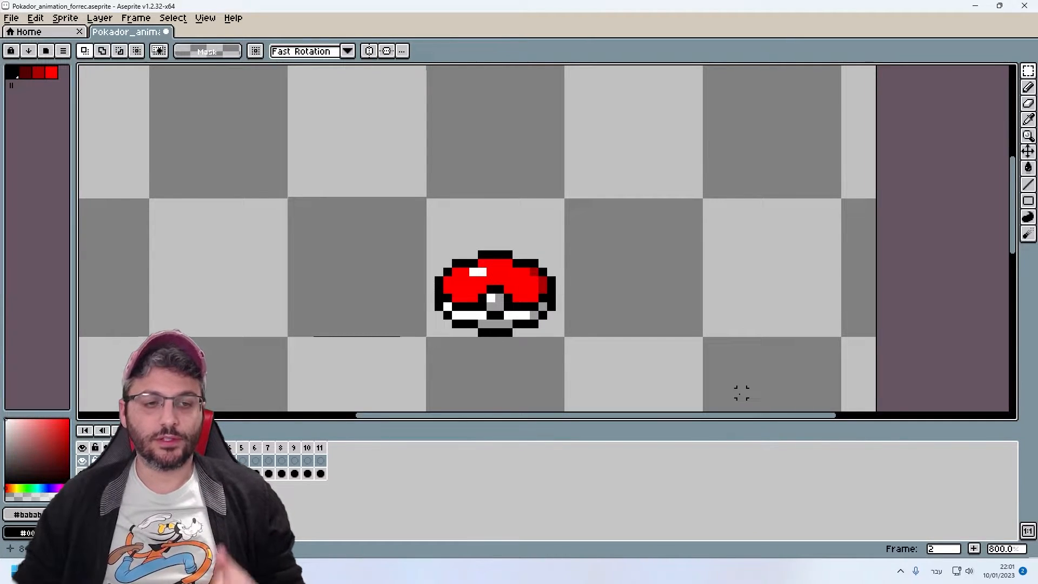
# Clean up the squashed ball in frame 2, erasing its lower edge pixels and redrawing the outline, white underside and highlight.
pyautogui.press('e')
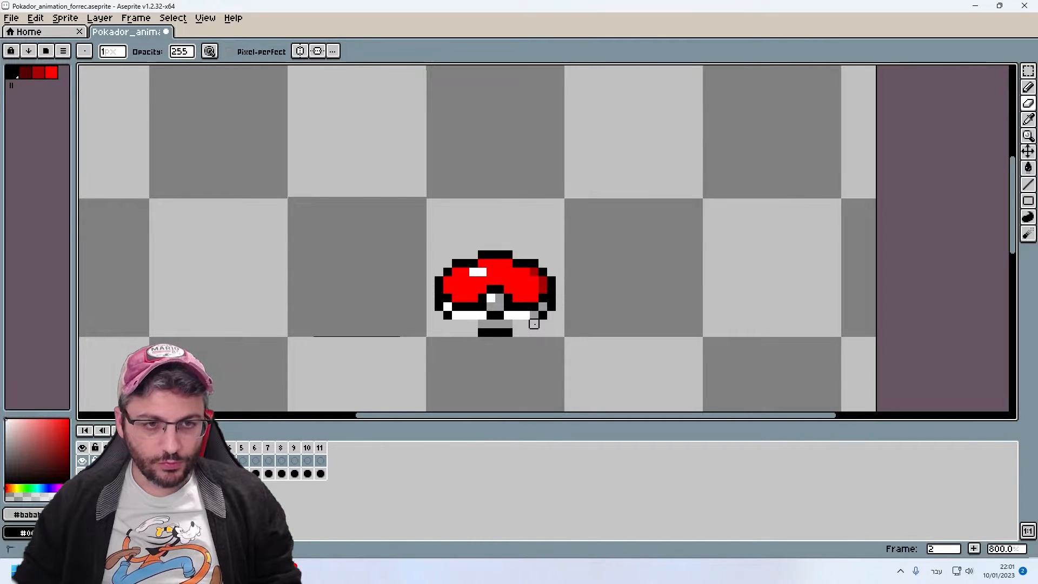
pyautogui.press('b')
pyautogui.keyDown('alt'); pyautogui.click(530, 324); pyautogui.keyUp('alt')
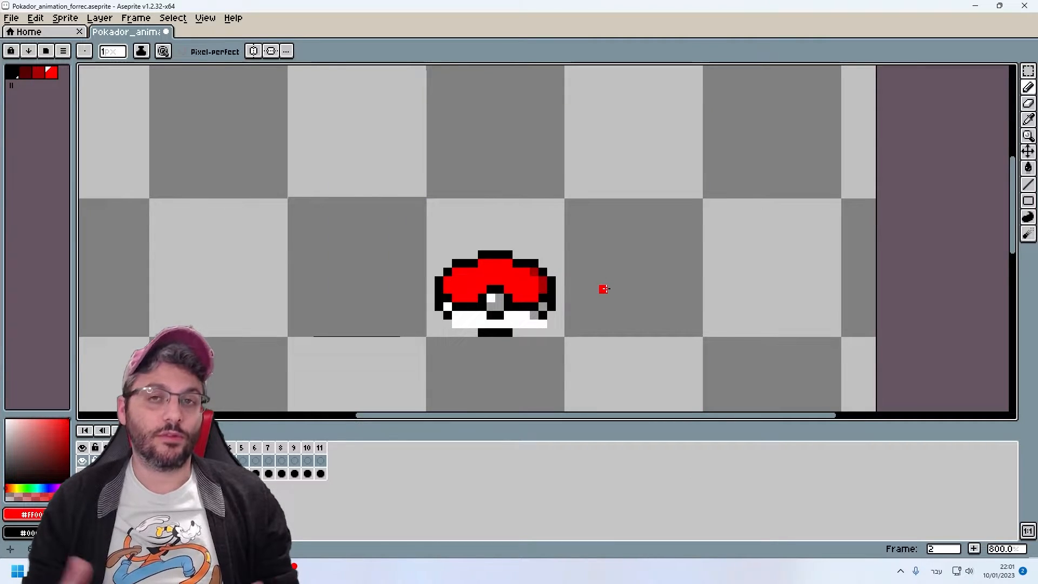
pyautogui.click(320, 447)
pyautogui.press('Left')
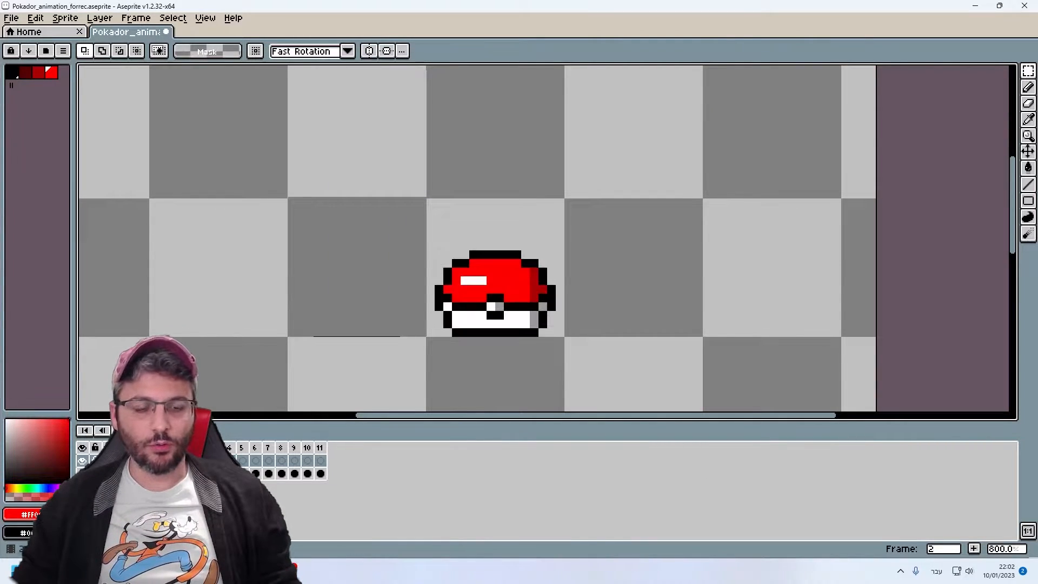
# Flatten the ball further in frame 3 and widen it by shifting its side sections outward, keeping the outline closed.
pyautogui.press('Right')
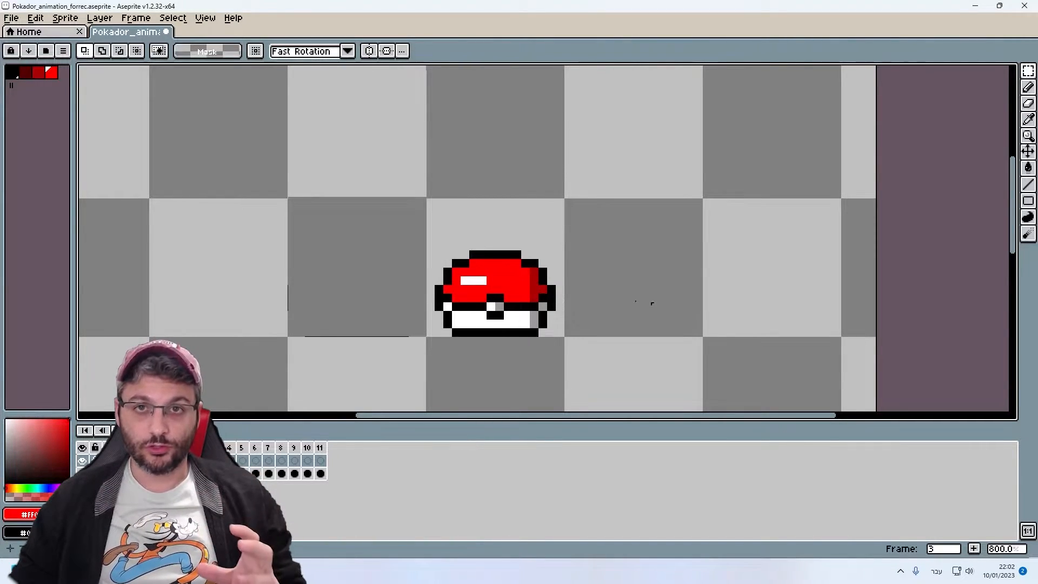
pyautogui.moveTo(427, 238); pyautogui.dragTo(523, 338)
pyautogui.press('Right')
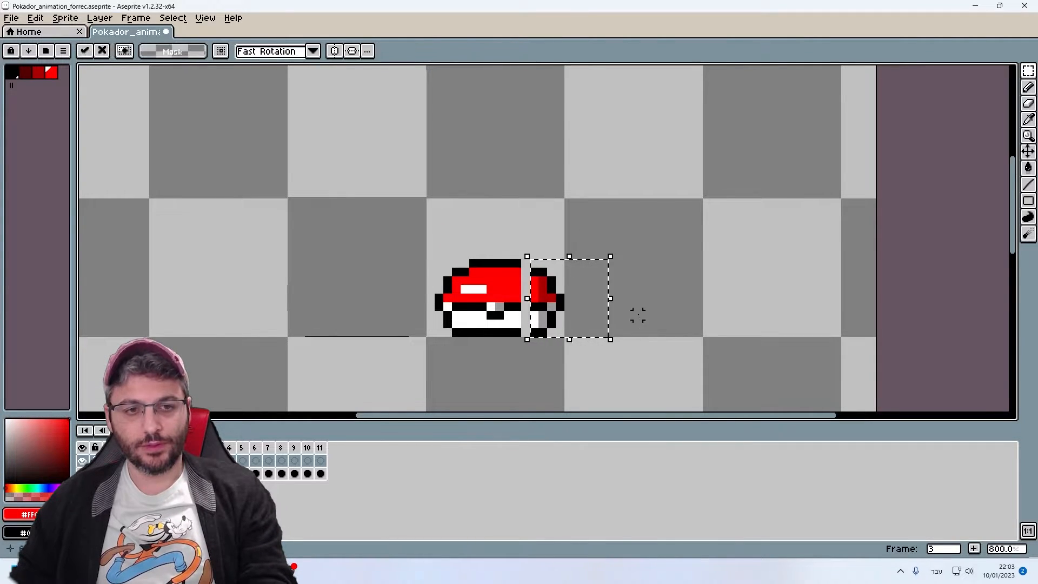
pyautogui.hotkey('ctrl', 'd')
pyautogui.hotkey('ctrl', 'z')
pyautogui.hotkey('ctrl', 'z')
pyautogui.hotkey('ctrl', 'z')
pyautogui.press('x')
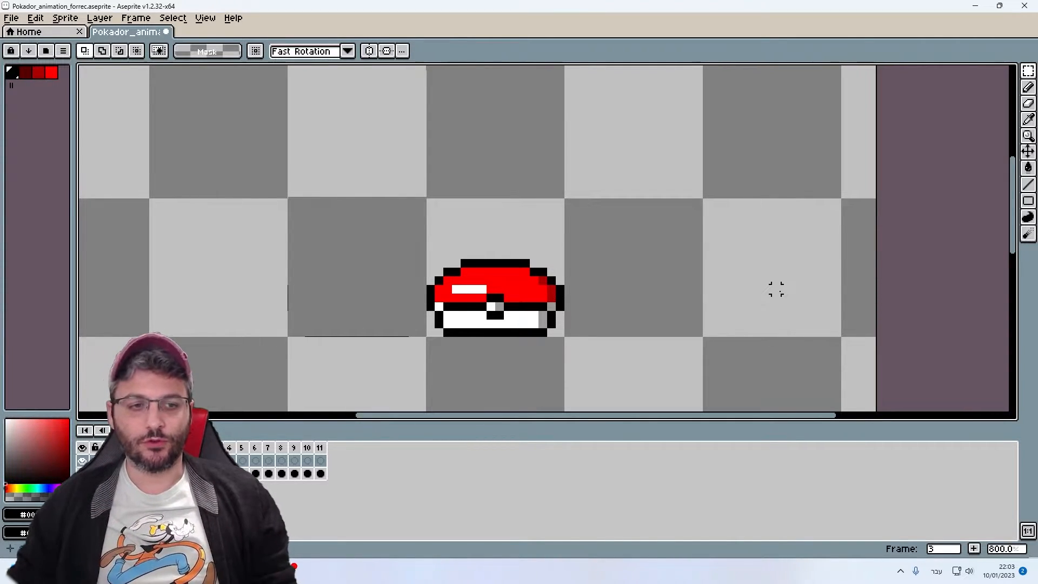
# Flip back and forth through the first frames to review how the ball squashes from frame 1 to frame 3.
pyautogui.press('Left')
pyautogui.press('Left')
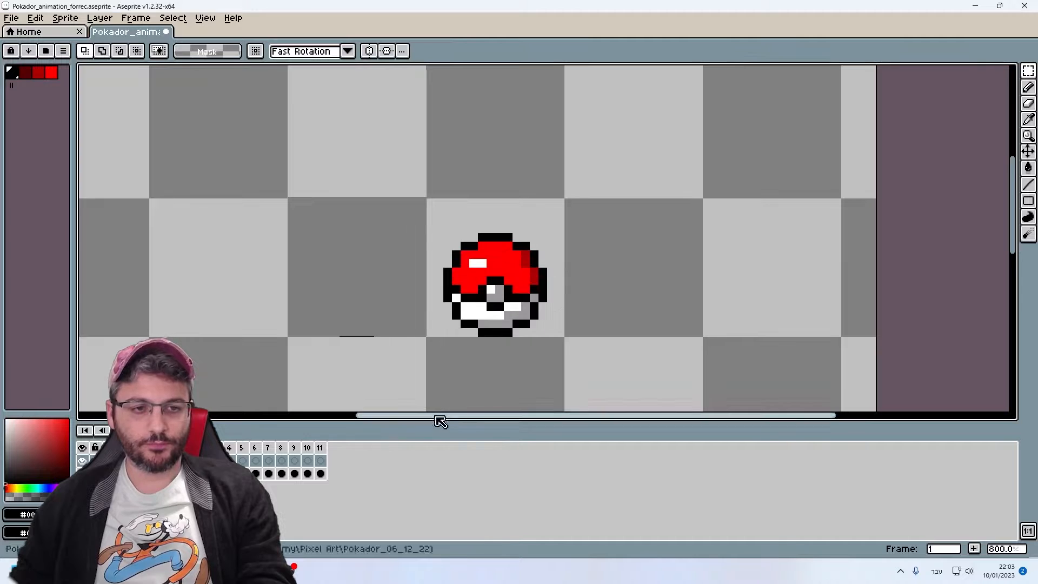
pyautogui.press('Right')
pyautogui.press('Right')
pyautogui.press('Left')
pyautogui.press('Left')
pyautogui.press('Right')
pyautogui.press('Right')
pyautogui.press('Right')
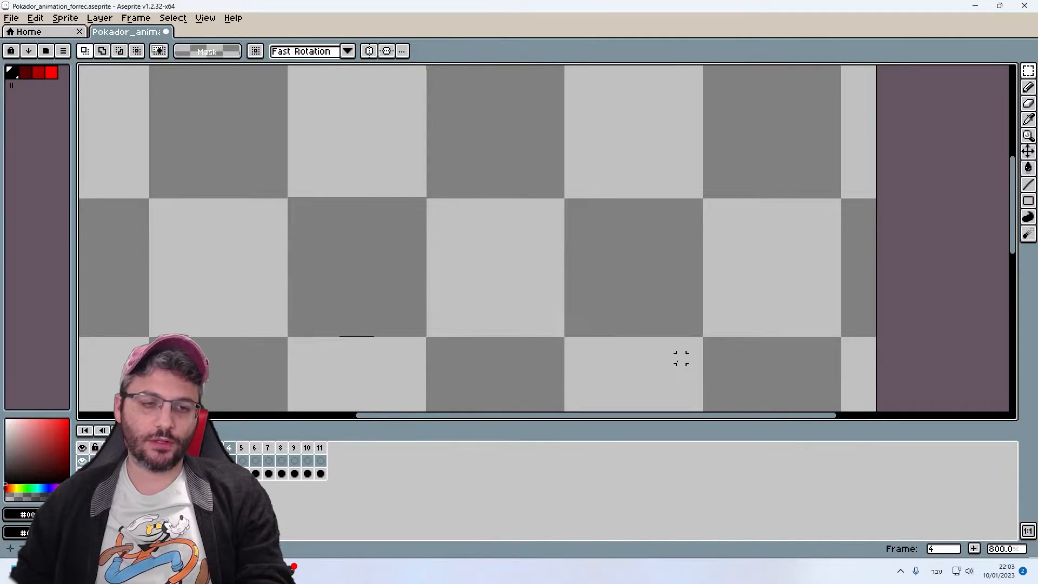
pyautogui.press('Left')
pyautogui.press('Left')
pyautogui.press('Left')
pyautogui.press('Left')
pyautogui.press('Right')
pyautogui.press('Right')
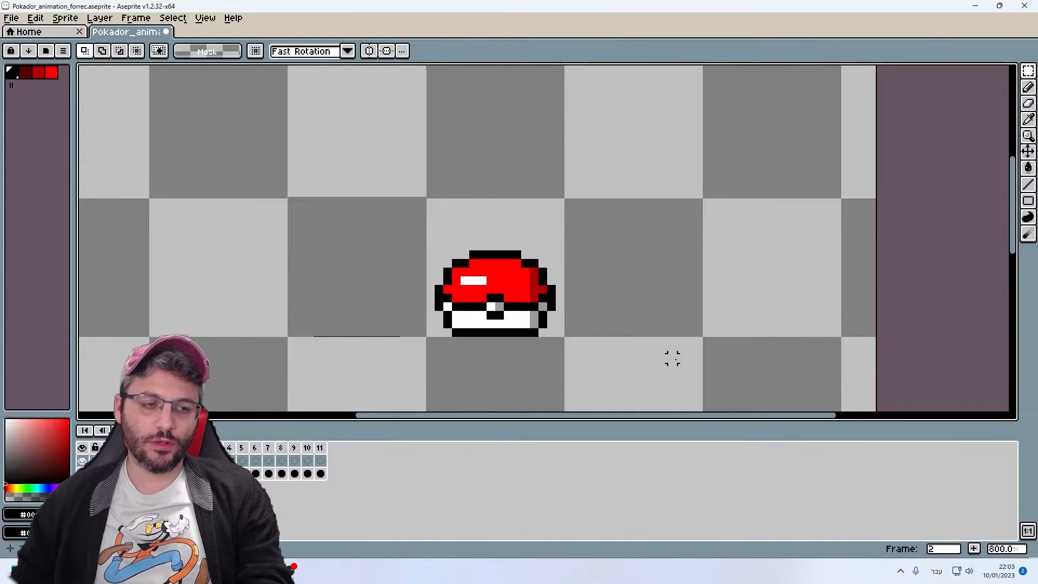
pyautogui.press('Left')
pyautogui.press('Right')
pyautogui.press('Right')
pyautogui.press('Left')
pyautogui.press('Left')
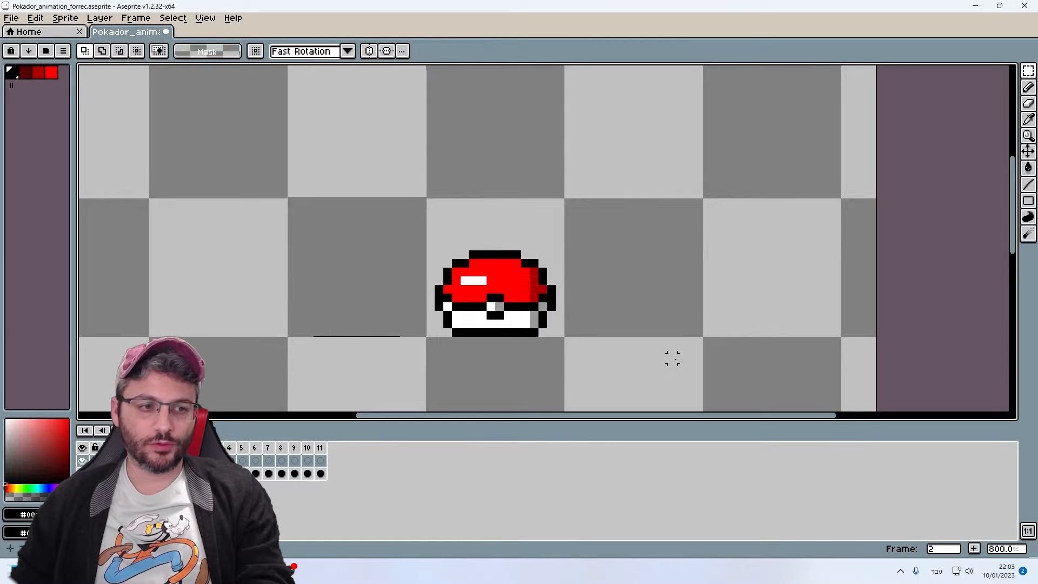
pyautogui.press('Right')
pyautogui.press('Right')
pyautogui.press('Left')
pyautogui.press('Right')
pyautogui.press('Left')
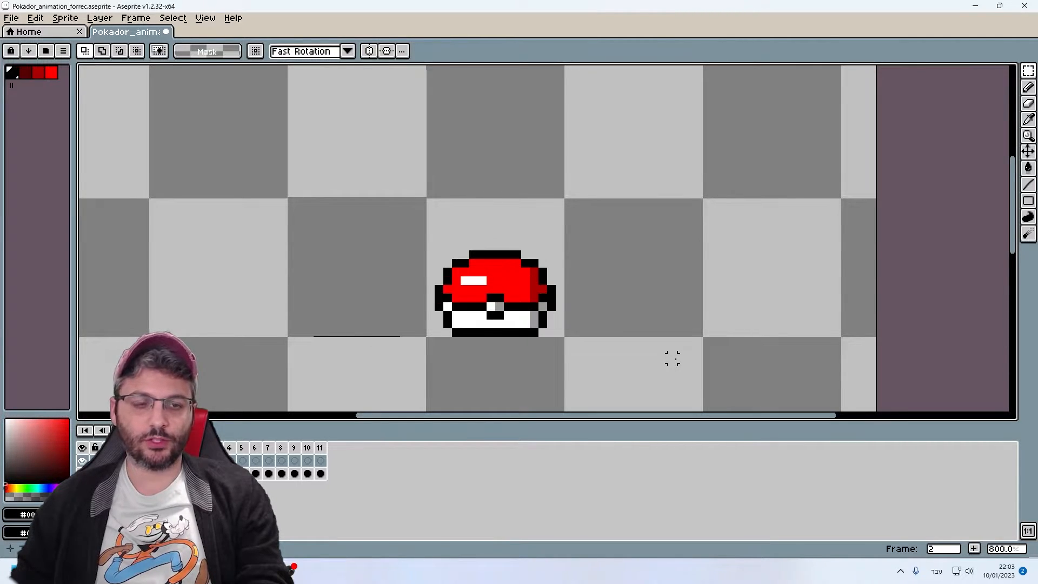
# Stretch the ball in frame 4 so it is taller and narrower than the round ball, still resting on the ground.
pyautogui.press('Right')
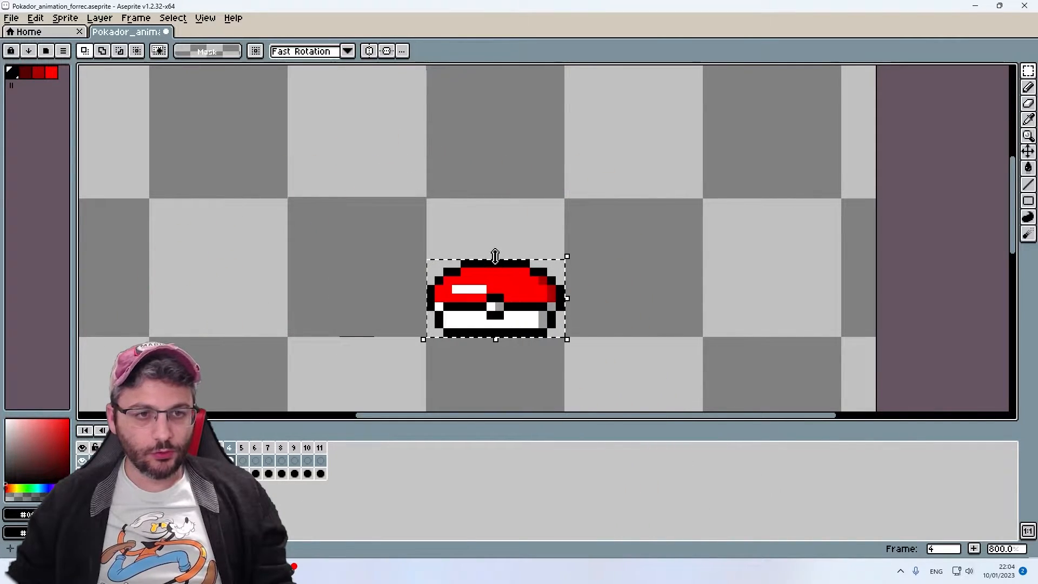
pyautogui.moveTo(496, 256); pyautogui.dragTo(504, 215)
pyautogui.moveTo(424, 281); pyautogui.dragTo(446, 284)
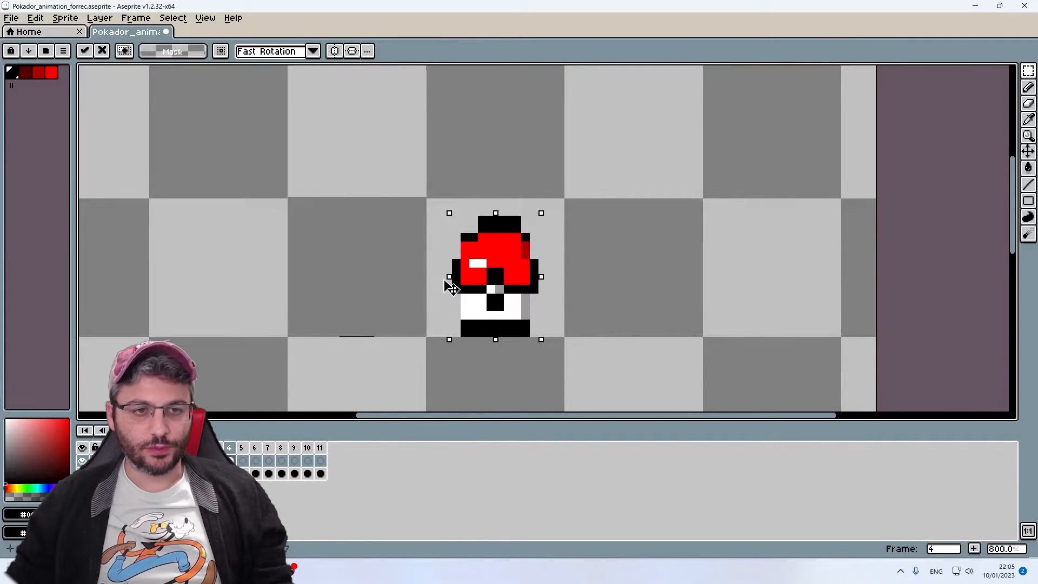
pyautogui.click(577, 287)
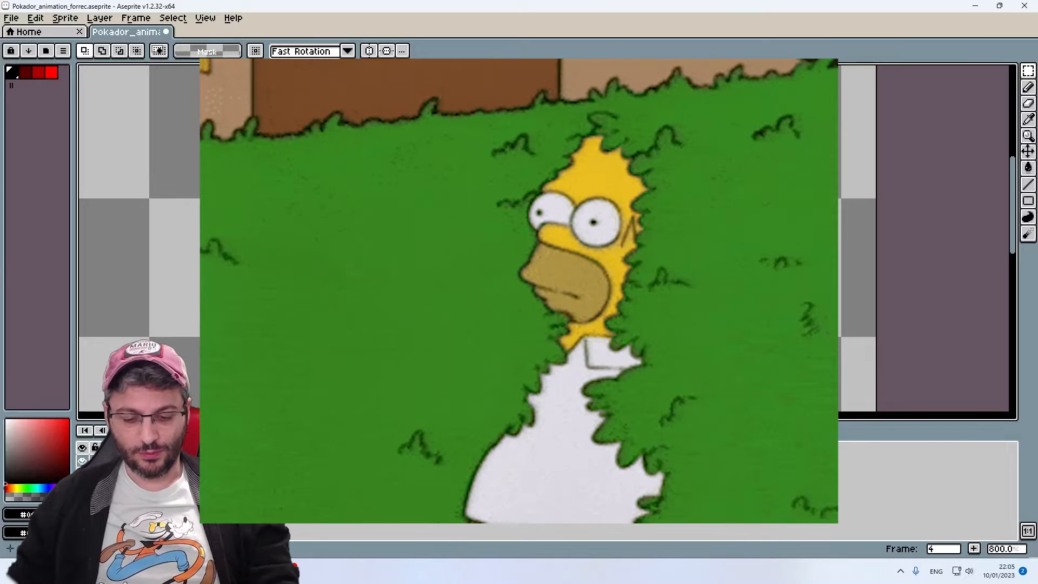
# Clean up the stretched ball in frame 4 with a thin black outline, rounded underside and tidied highlight and shading.
pyautogui.press('b')
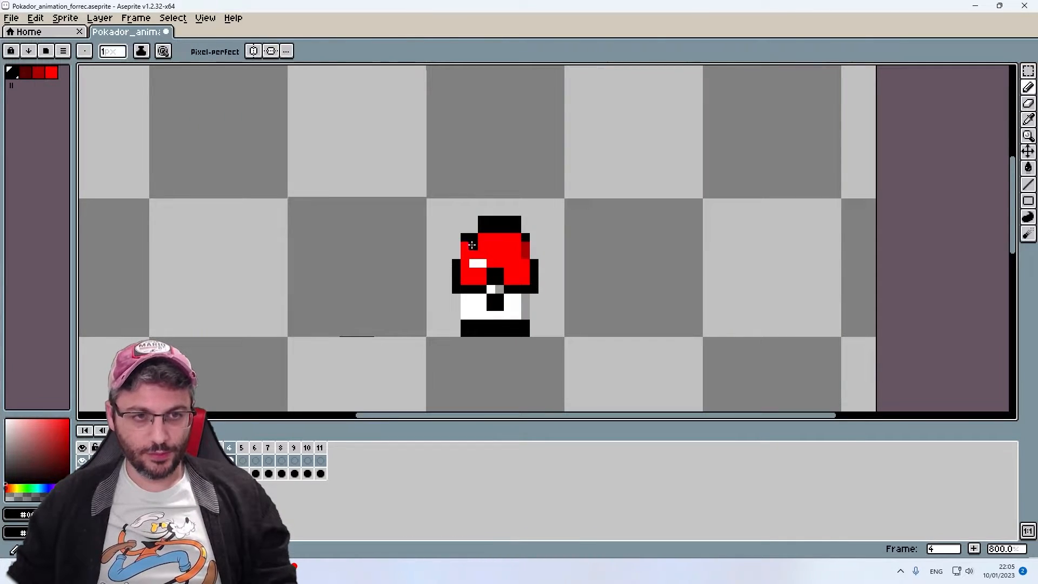
pyautogui.hotkey('ctrl', 'z')
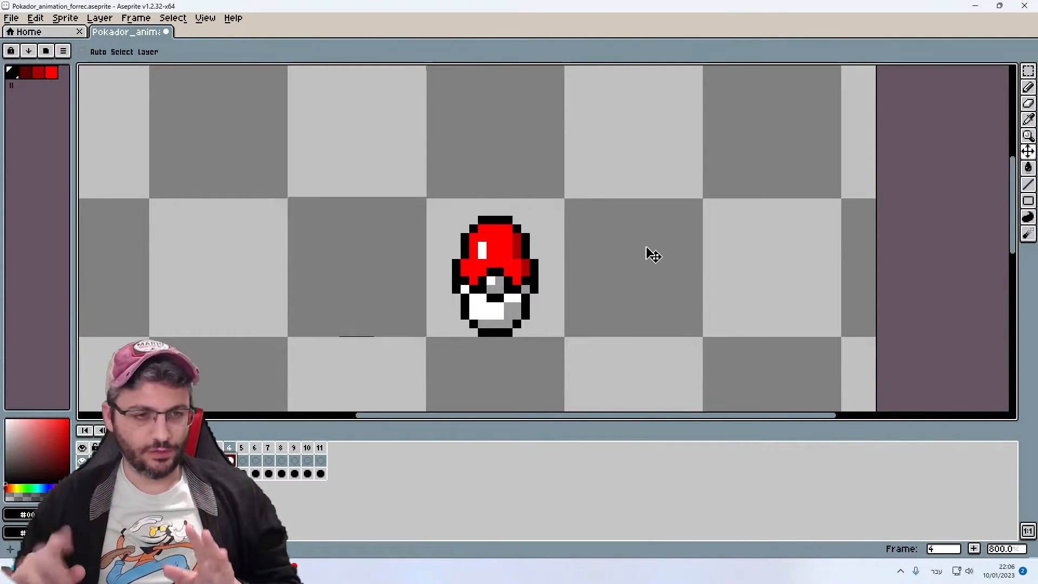
pyautogui.press('Right')
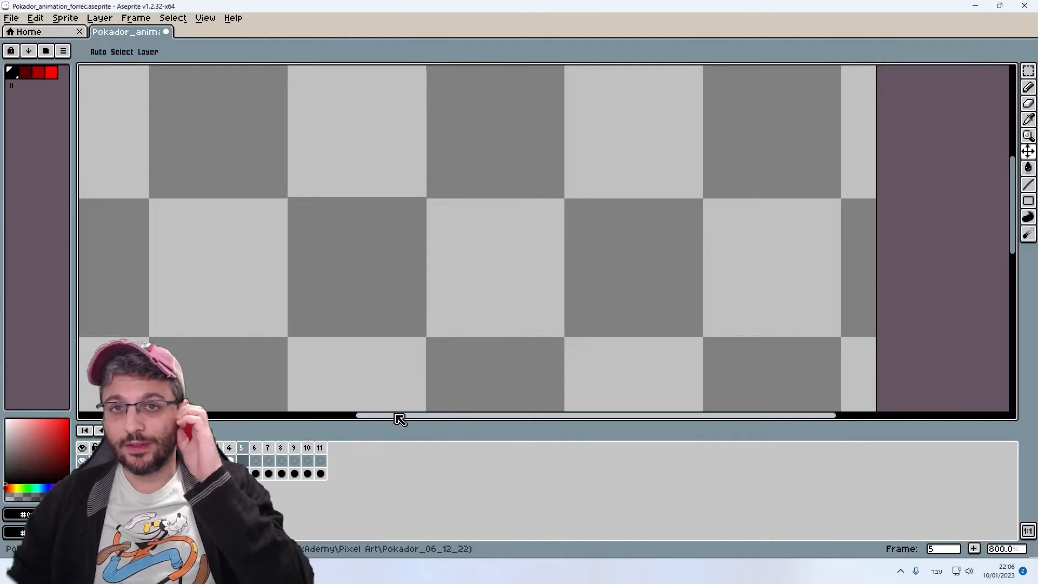
pyautogui.press('Left')
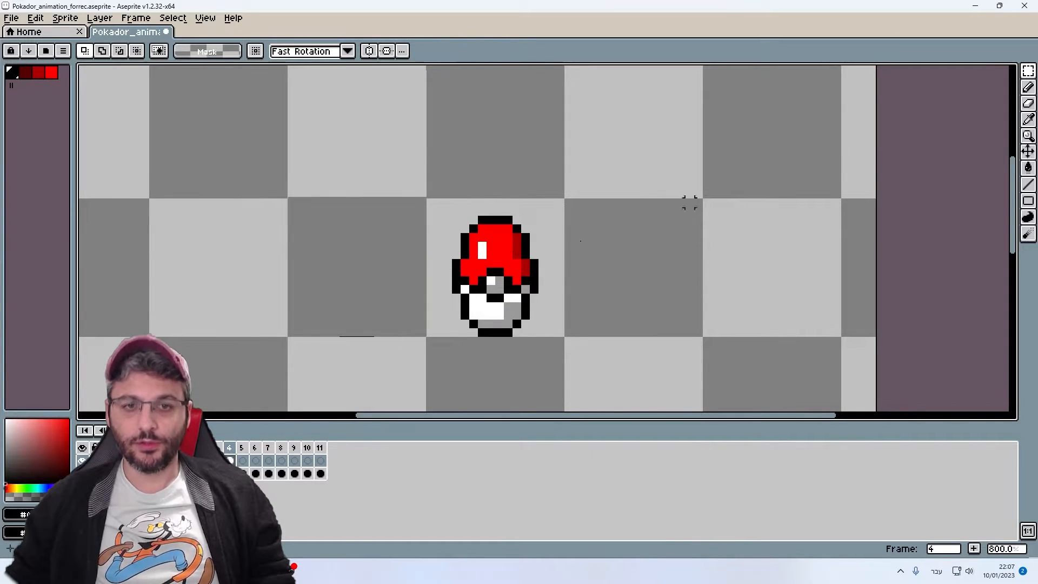
# Copy the round ball from frame 1 and paste it into frame 5.
pyautogui.press('Home')
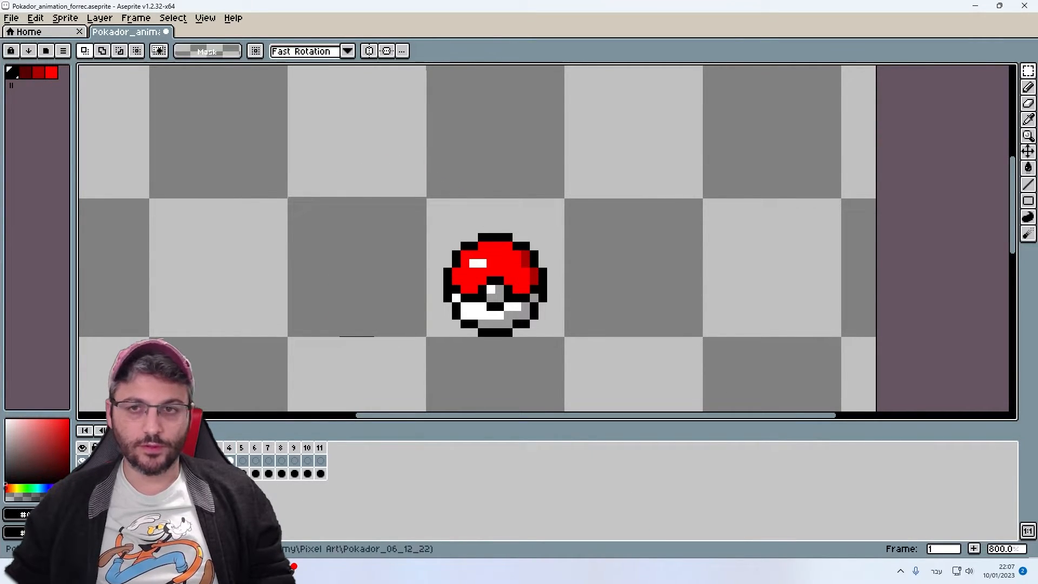
pyautogui.moveTo(435, 225); pyautogui.dragTo(543, 337)
pyautogui.hotkey('ctrl', 'c')
pyautogui.click(243, 460)
pyautogui.hotkey('ctrl', 'v')
pyautogui.hotkey('ctrl', 'd')
# Move the ball in frame 5 straight up off the ground and preview the animation.
pyautogui.click(1028, 152)
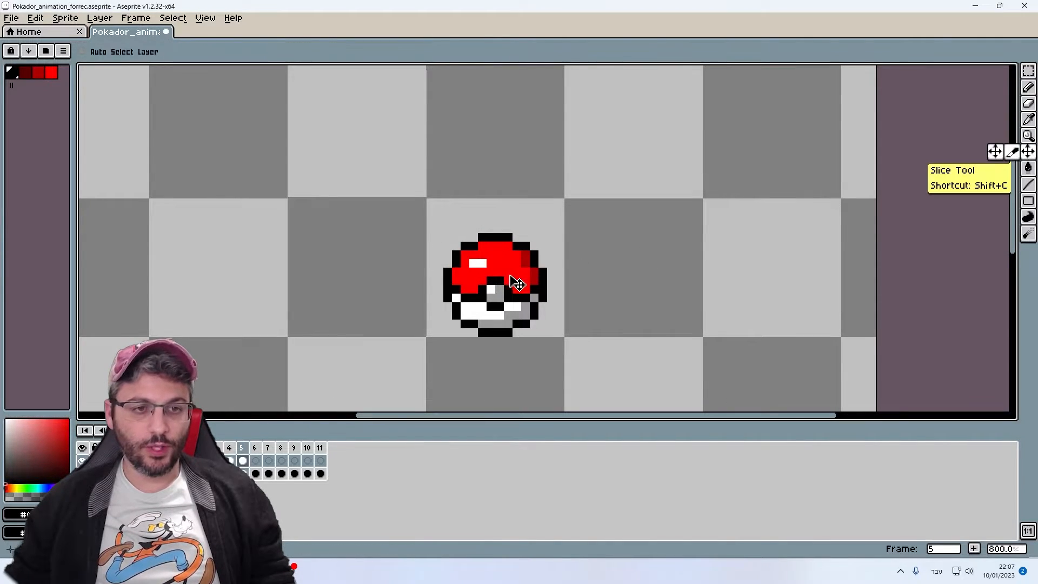
pyautogui.moveTo(516, 283); pyautogui.dragTo(517, 204)
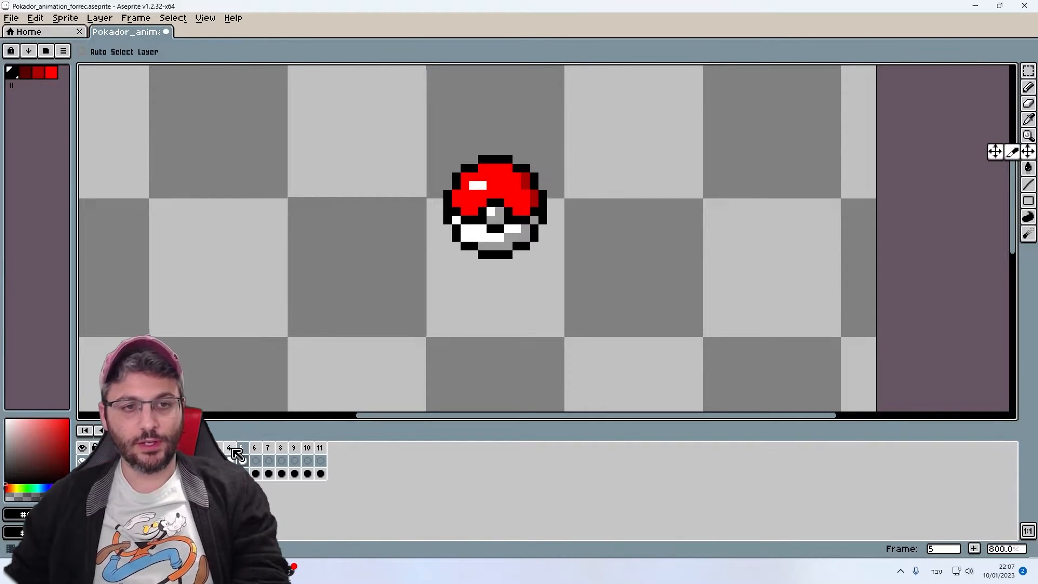
pyautogui.press('Return')
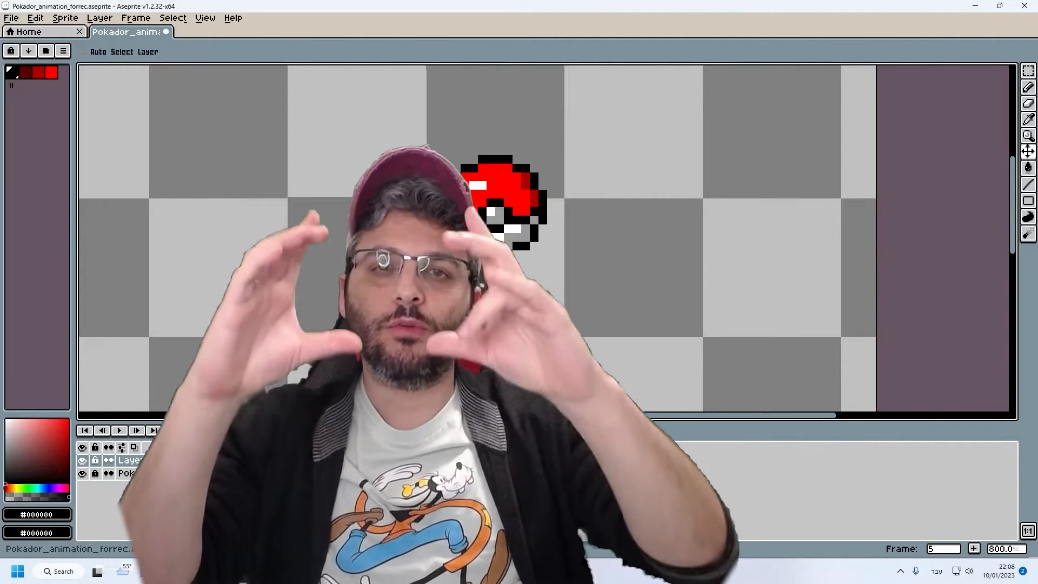
pyautogui.press('Return')
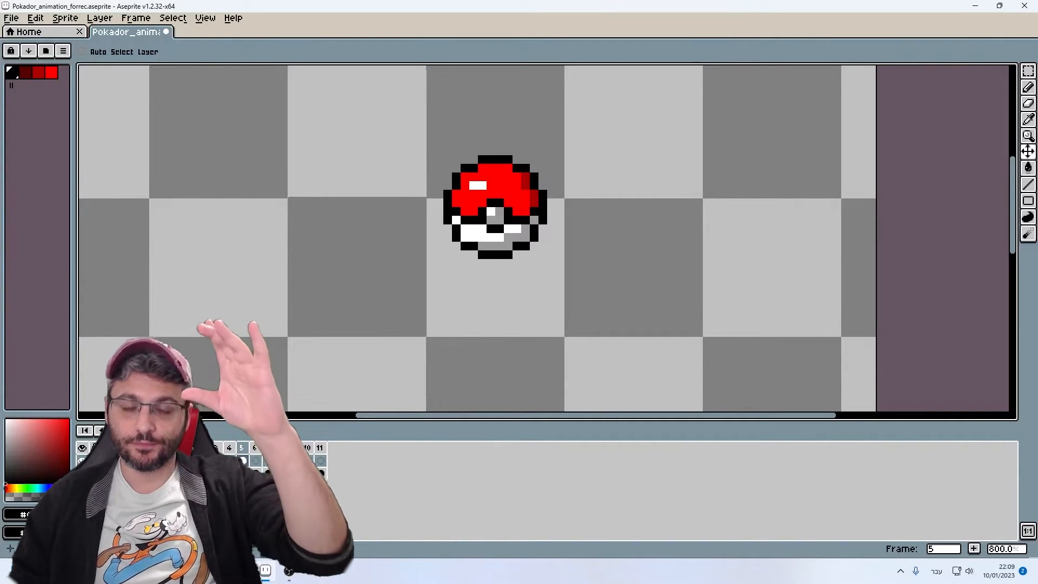
# Add a flattened, widened version of the ball in frame 6, raised higher in the air than in frame 5.
pyautogui.click(230, 448)
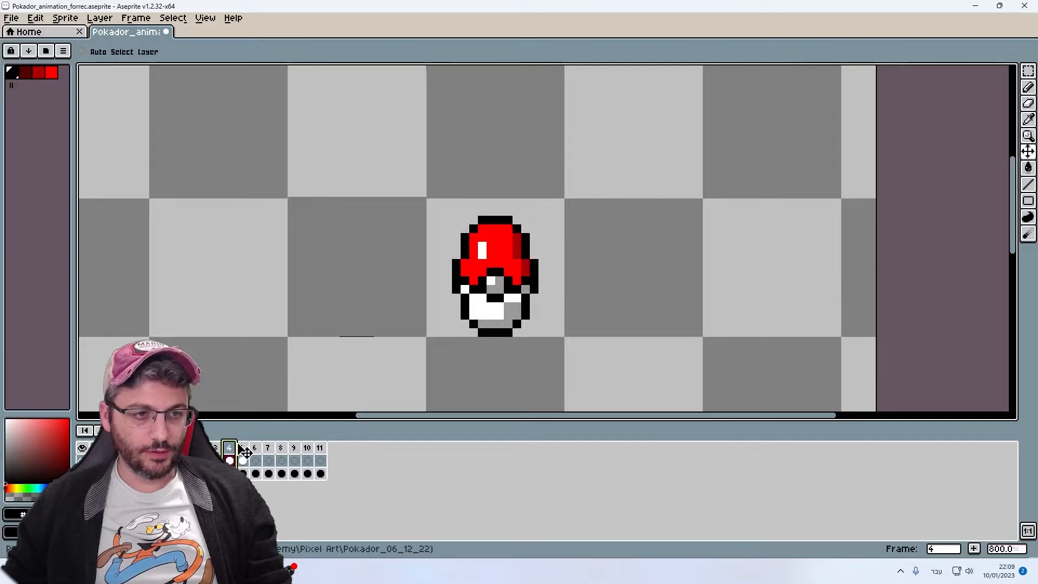
pyautogui.click(241, 447)
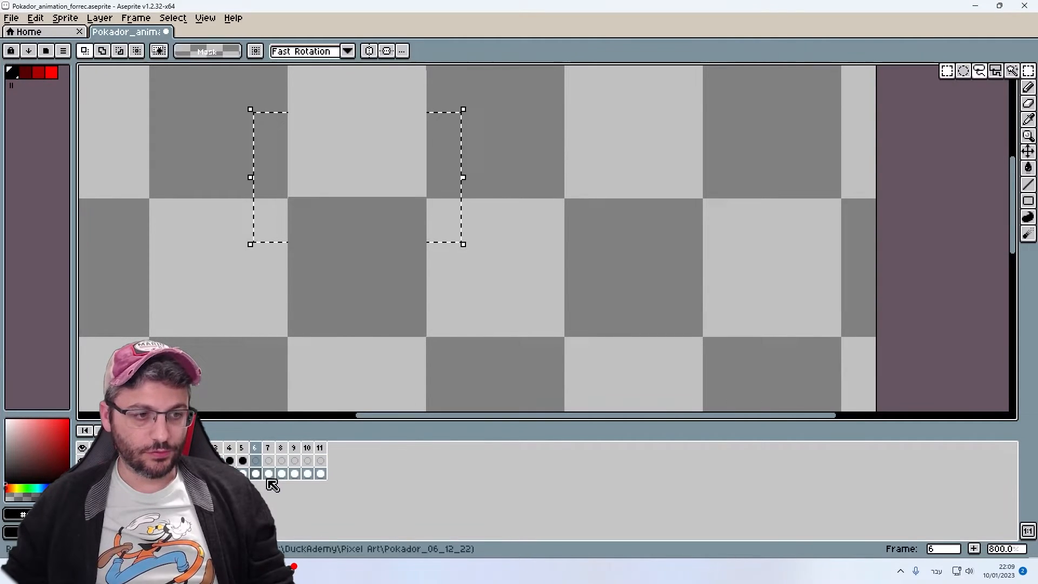
pyautogui.click(256, 463)
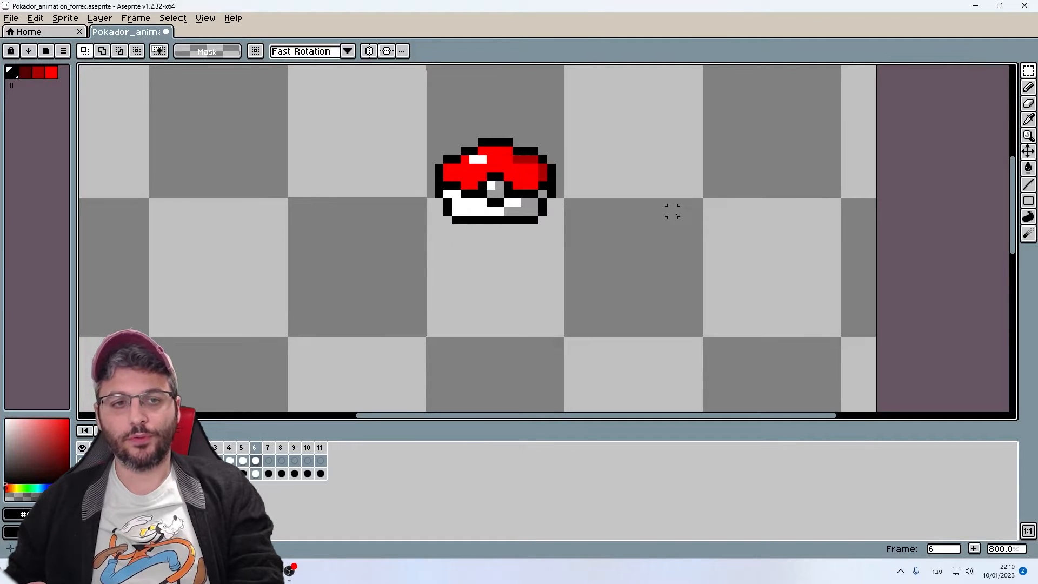
# Look through the web image results for smear animation to study how cartoons stretch characters in fast motion.
pyautogui.press('v')
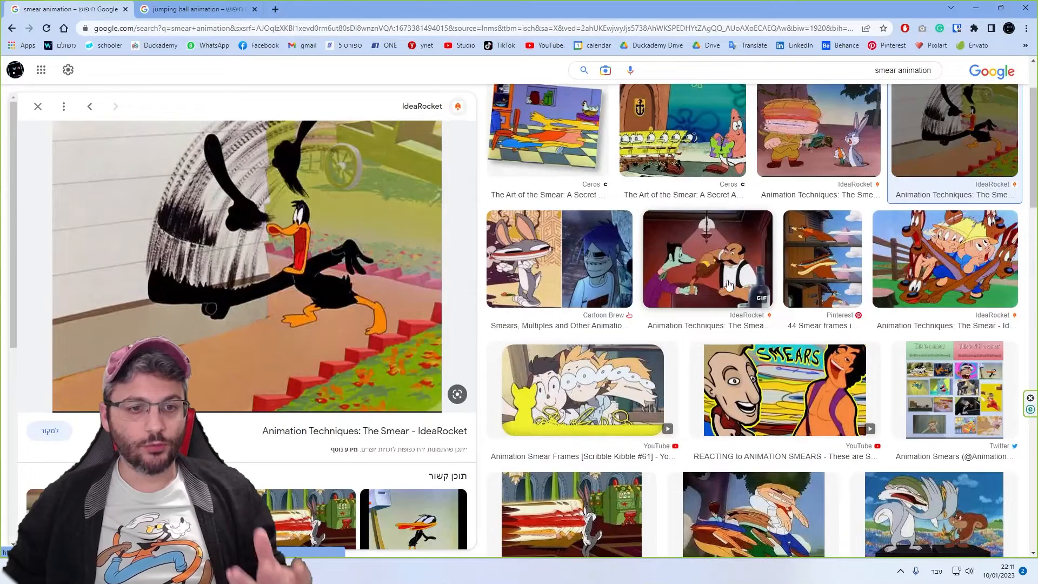
pyautogui.click(543, 261)
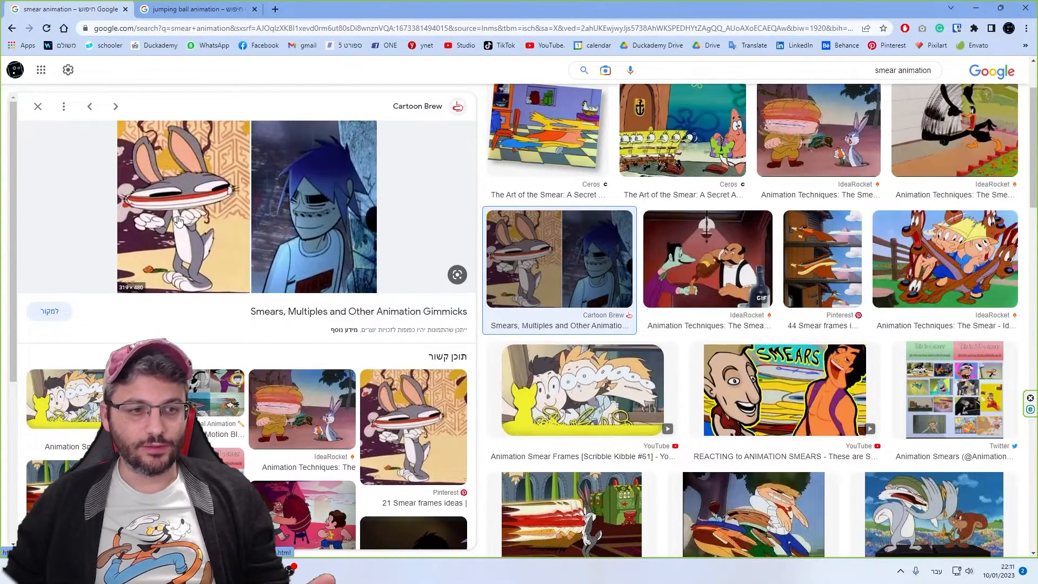
pyautogui.click(321, 428)
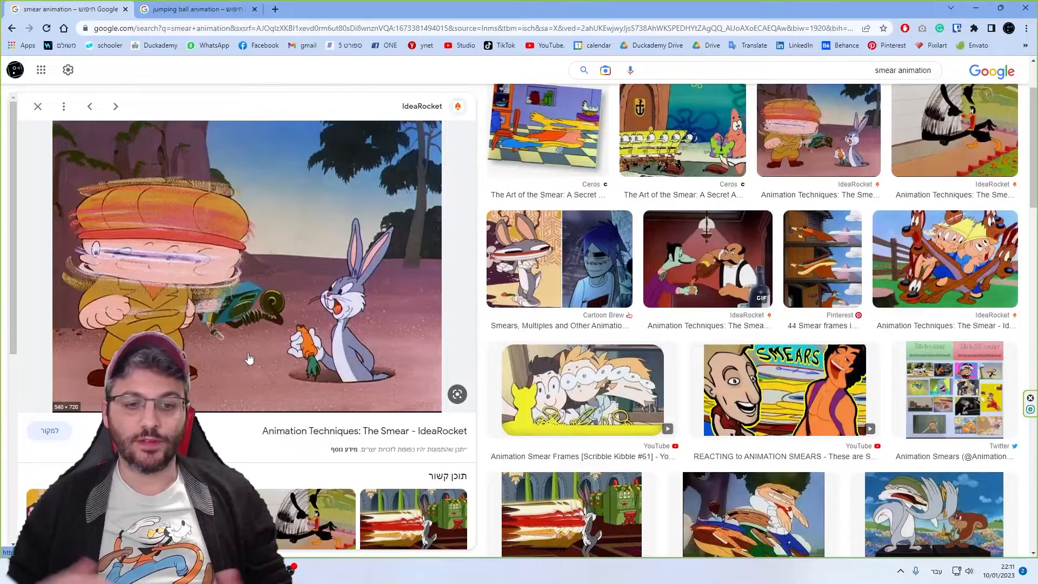
pyautogui.click(408, 512)
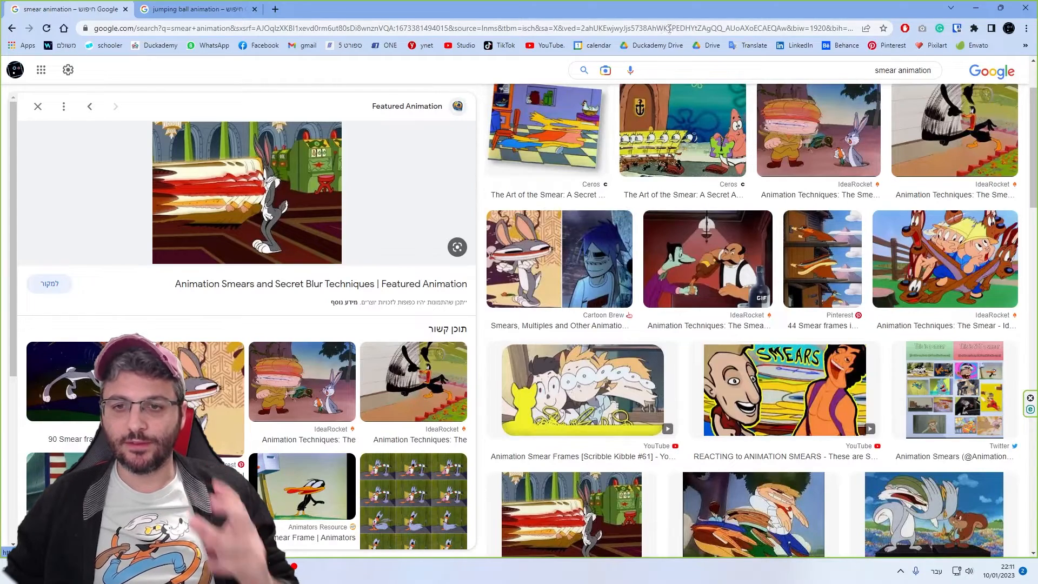
pyautogui.click(978, 6)
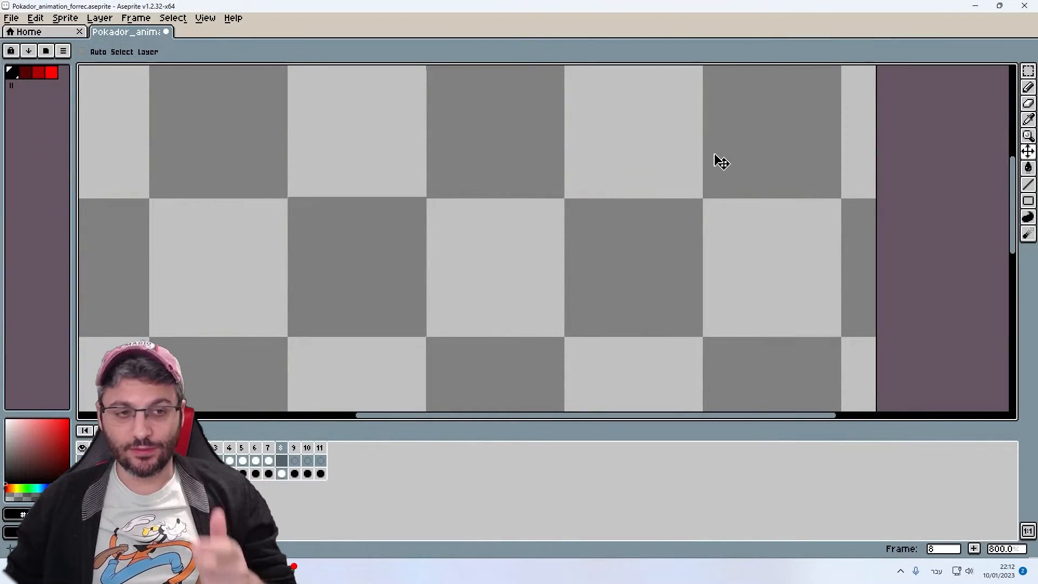
# Separate the round ball in frame 8 by moving its lower half 8 pixels straight down from the red top.
pyautogui.press('m')
pyautogui.moveTo(431, 204); pyautogui.dragTo(559, 274)
pyautogui.press('Down')
pyautogui.press('Down')
pyautogui.press('Down')
pyautogui.press('Down')
pyautogui.press('Down')
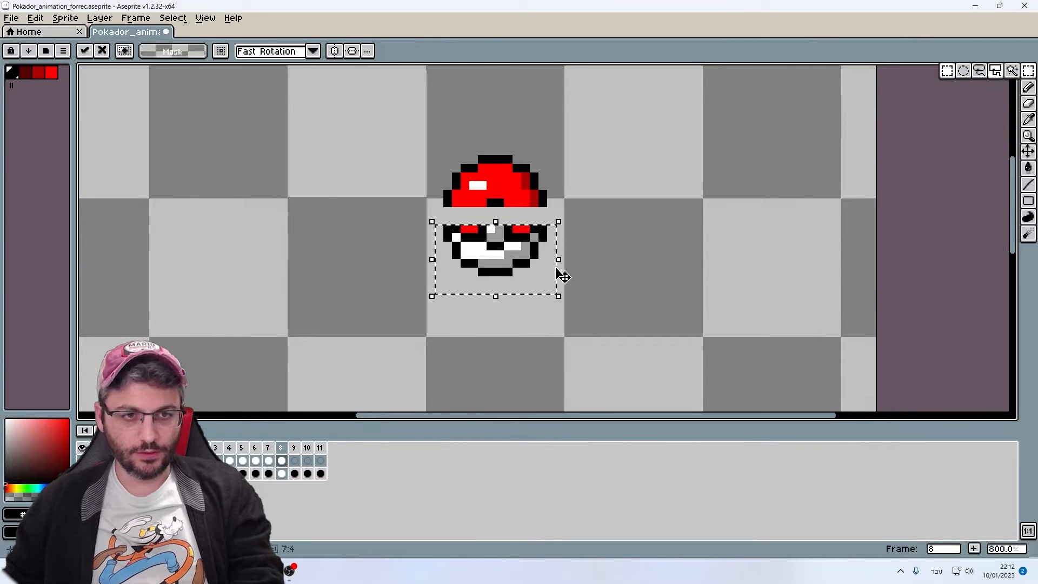
pyautogui.press('Down')
pyautogui.press('Down')
pyautogui.press('Down')
pyautogui.hotkey('ctrl', 'd')
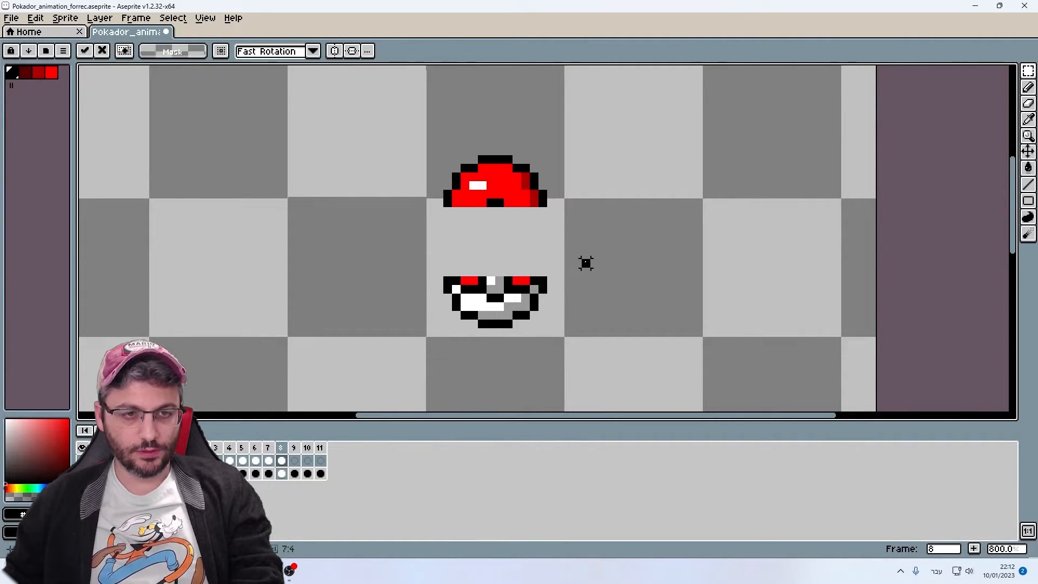
# Narrow both ball halves in frame 8 by shifting their outer side strips one pixel inward on each side.
pyautogui.moveTo(430, 139); pyautogui.dragTo(473, 331)
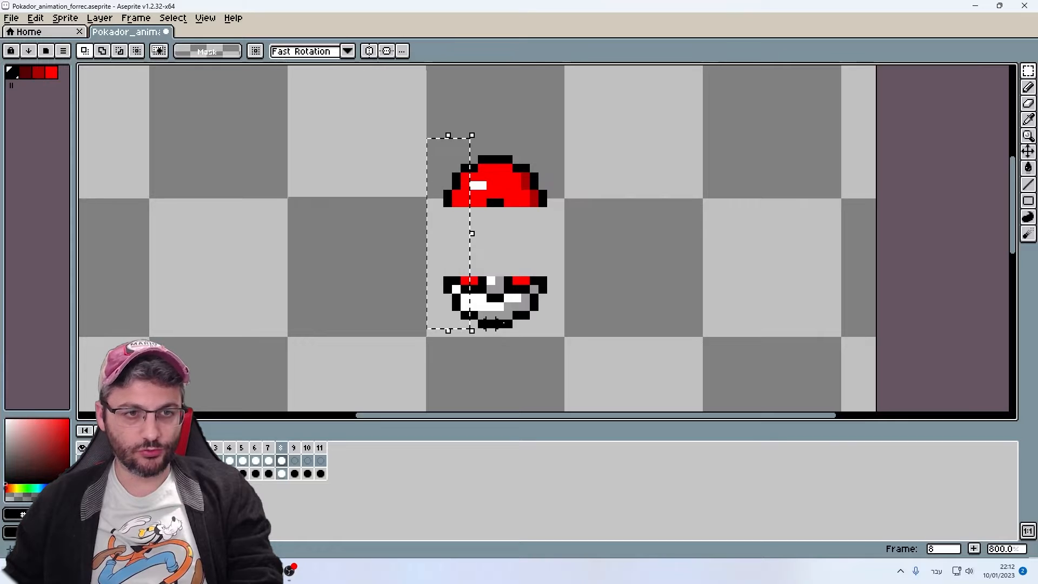
pyautogui.press('Right')
pyautogui.moveTo(596, 133); pyautogui.dragTo(510, 349)
pyautogui.press('Left')
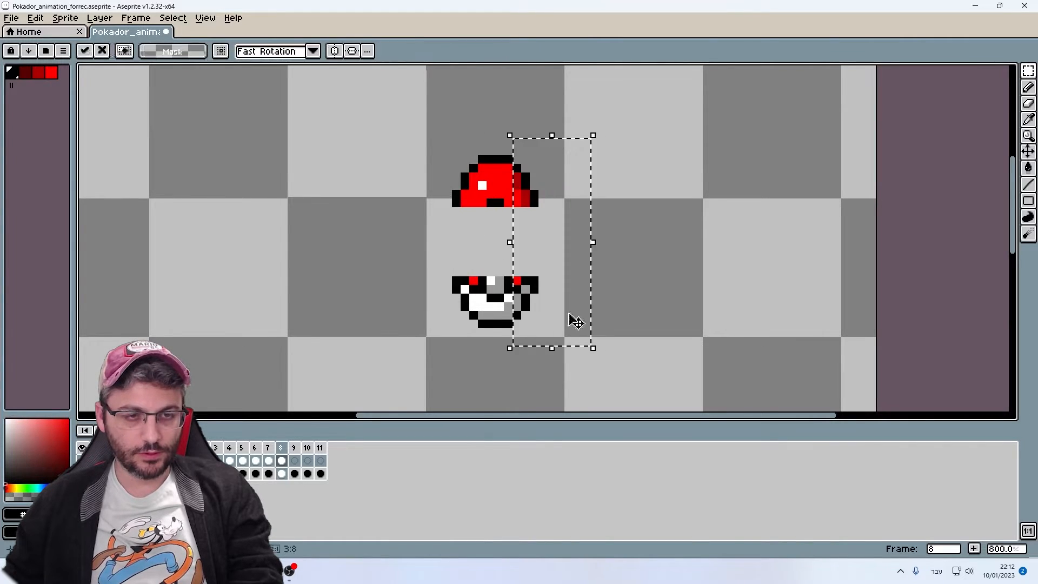
pyautogui.hotkey('ctrl', 'd')
# Join the two ball halves in frame 8 with black pencil outlines down both sides.
pyautogui.press('i')
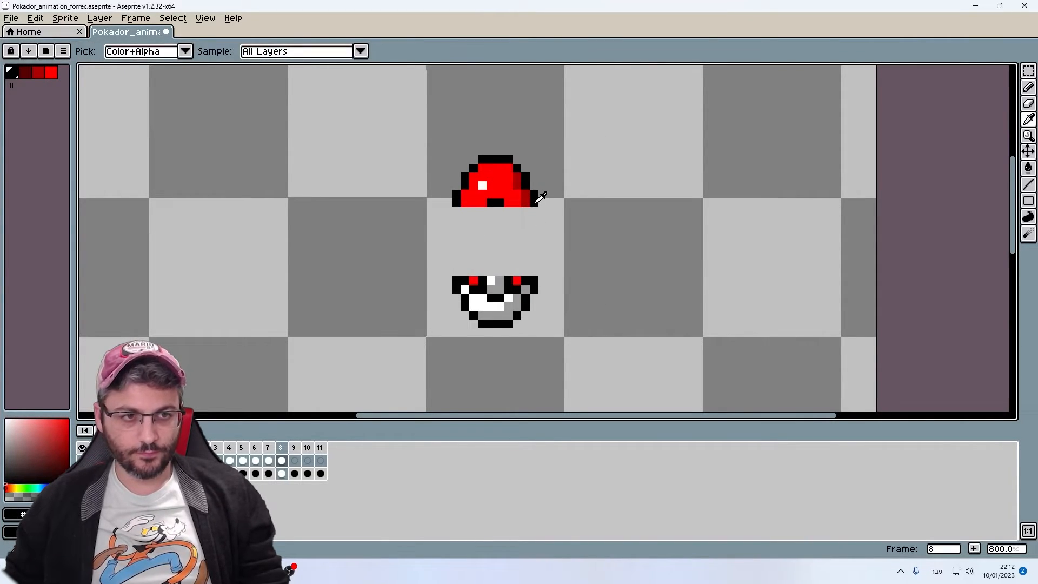
pyautogui.press('b')
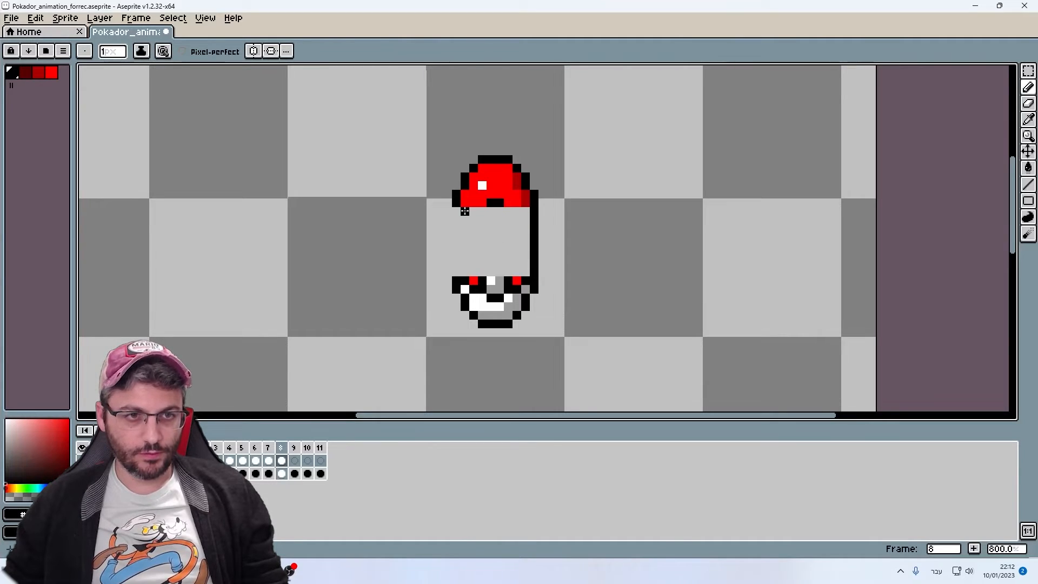
pyautogui.hotkey('ctrl', 'z')
pyautogui.moveTo(456, 208); pyautogui.dragTo(450, 264)
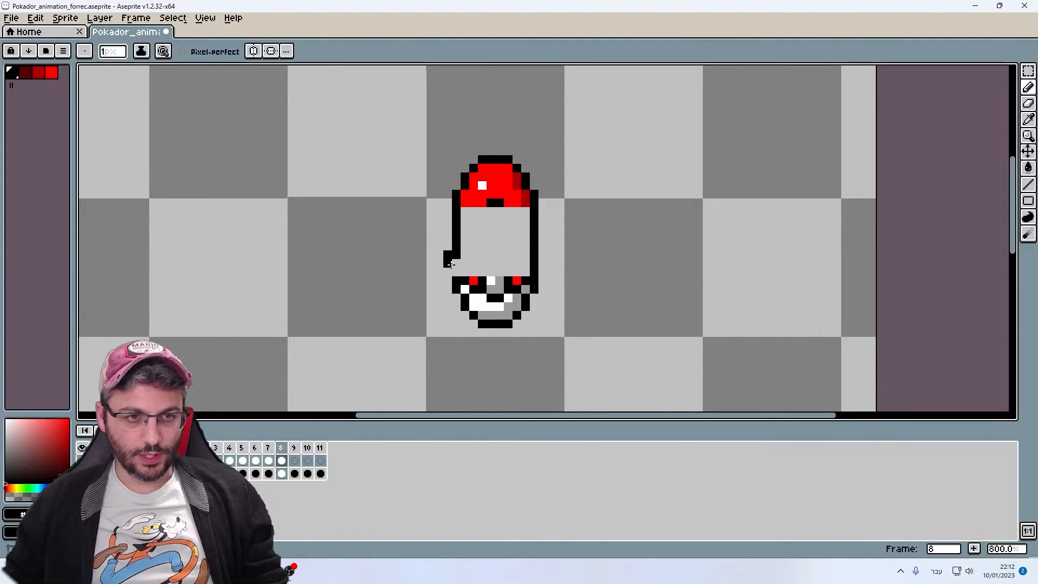
pyautogui.press('m')
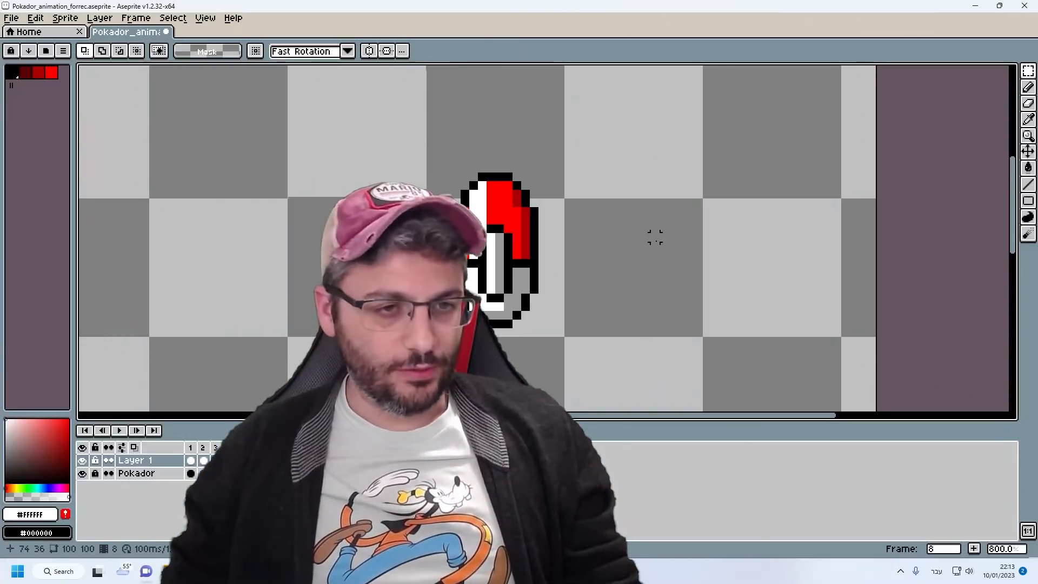
# Copy the squashed ball from frame 2 into frames 9 and 10.
pyautogui.click(203, 448)
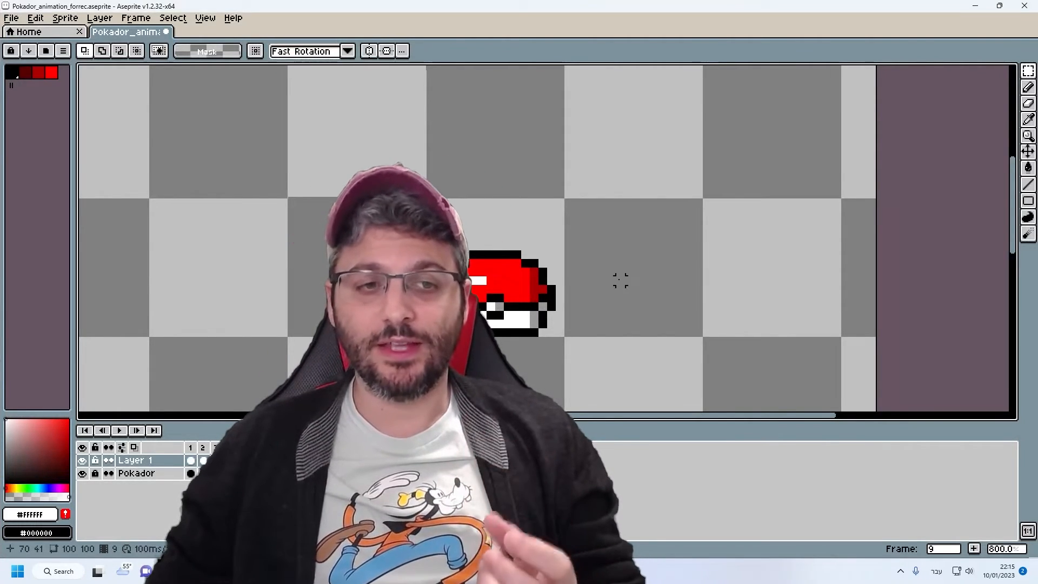
pyautogui.press('Right')
pyautogui.click(1028, 69)
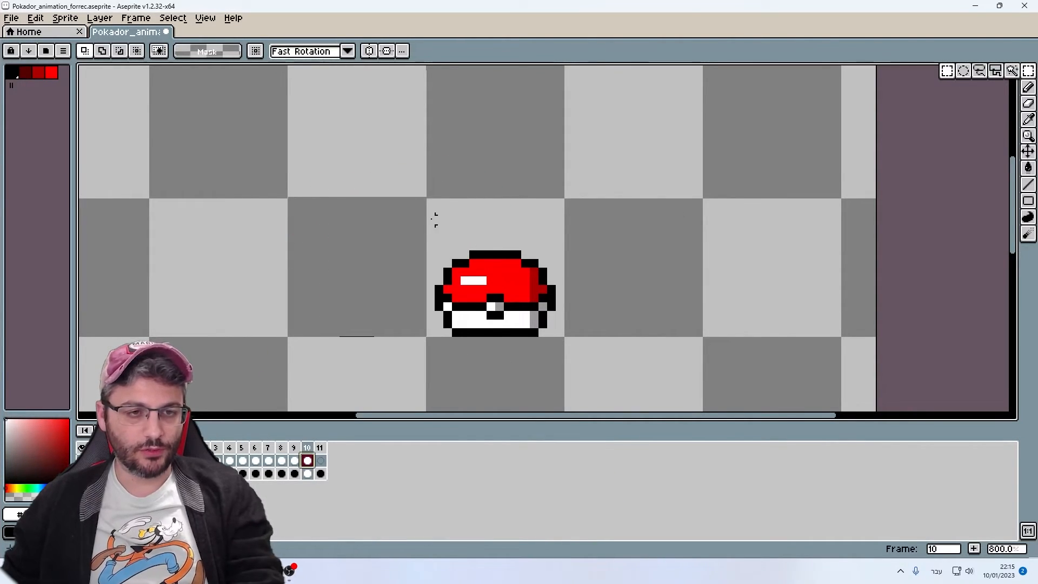
# Narrow the squashed ball in frame 10 and stretch it upward into a taller shape, keeping its base on the ground.
pyautogui.moveTo(435, 219); pyautogui.dragTo(546, 305)
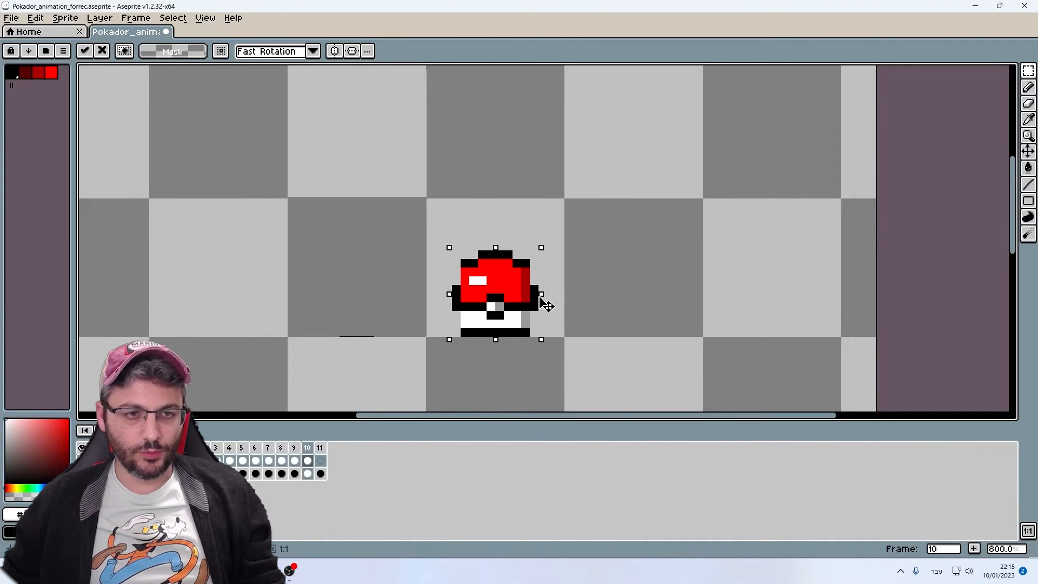
pyautogui.hotkey('ctrl', 'z')
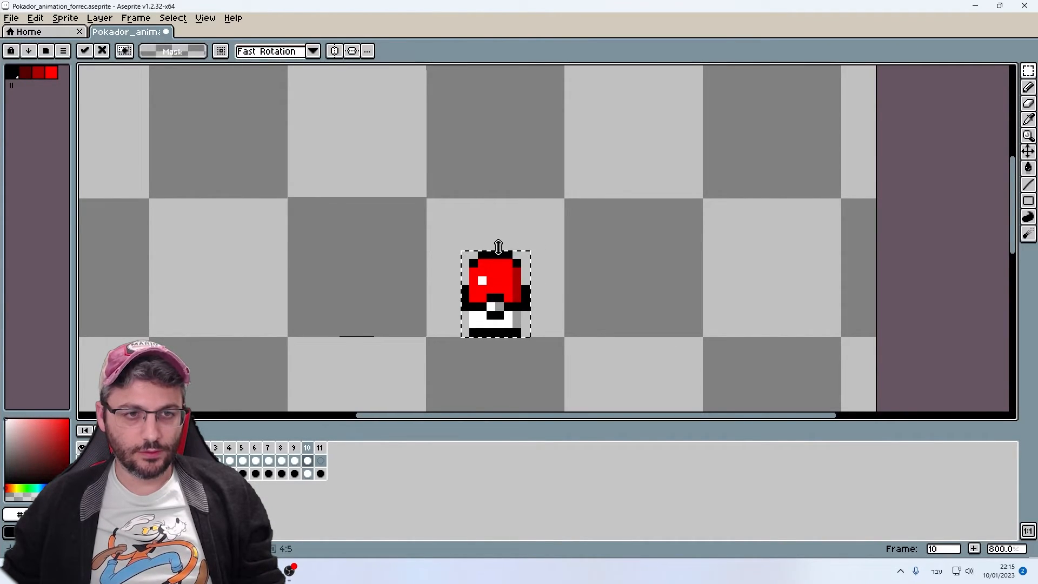
pyautogui.click(473, 236)
pyautogui.moveTo(449, 231); pyautogui.dragTo(542, 340)
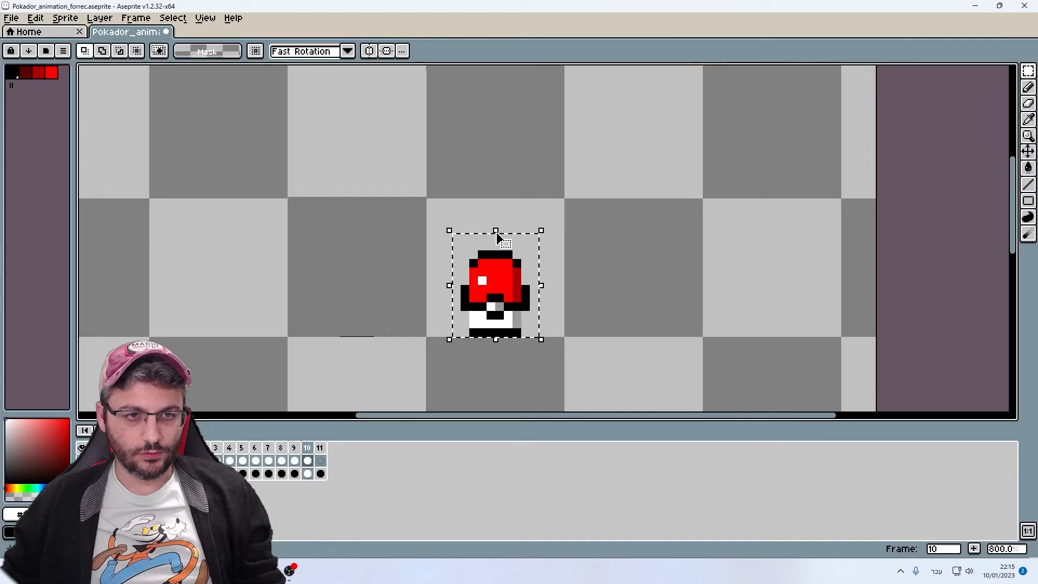
pyautogui.moveTo(496, 230); pyautogui.dragTo(506, 202)
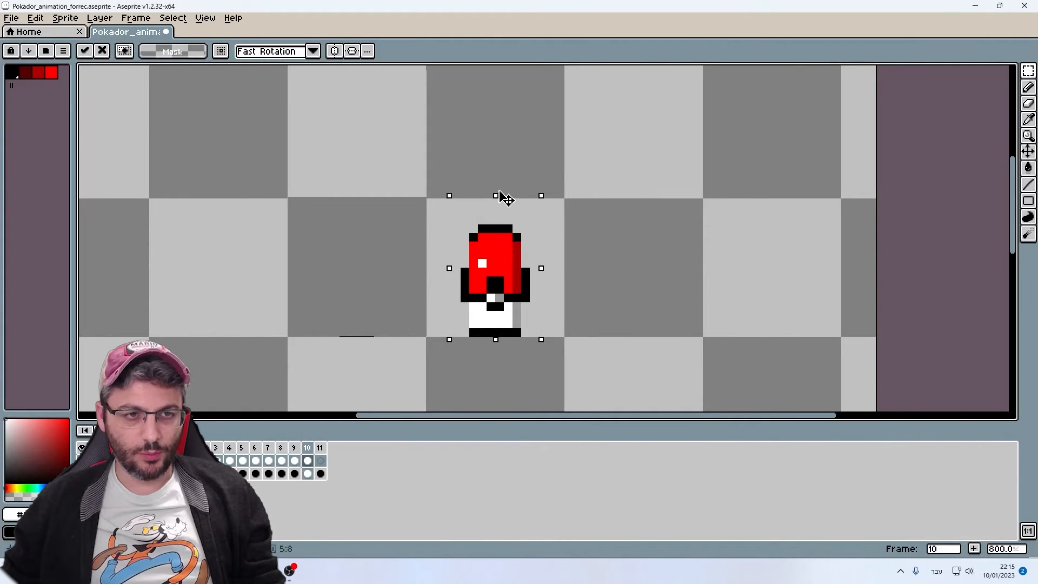
# Flip between frames 9 and 10 to compare the squashed and stretched balls.
pyautogui.press('Left')
pyautogui.press('Right')
pyautogui.press('Left')
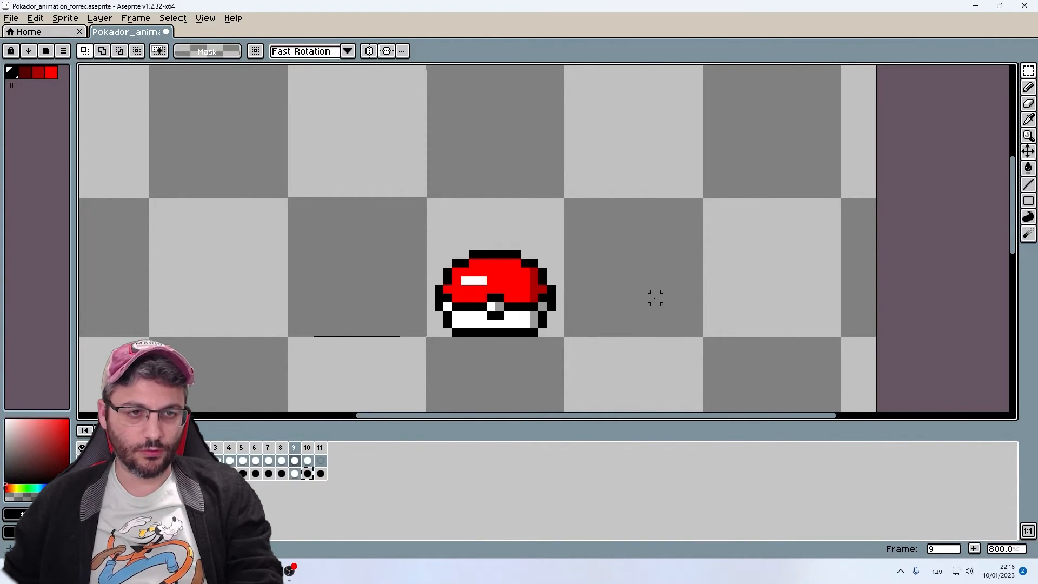
pyautogui.press('Right')
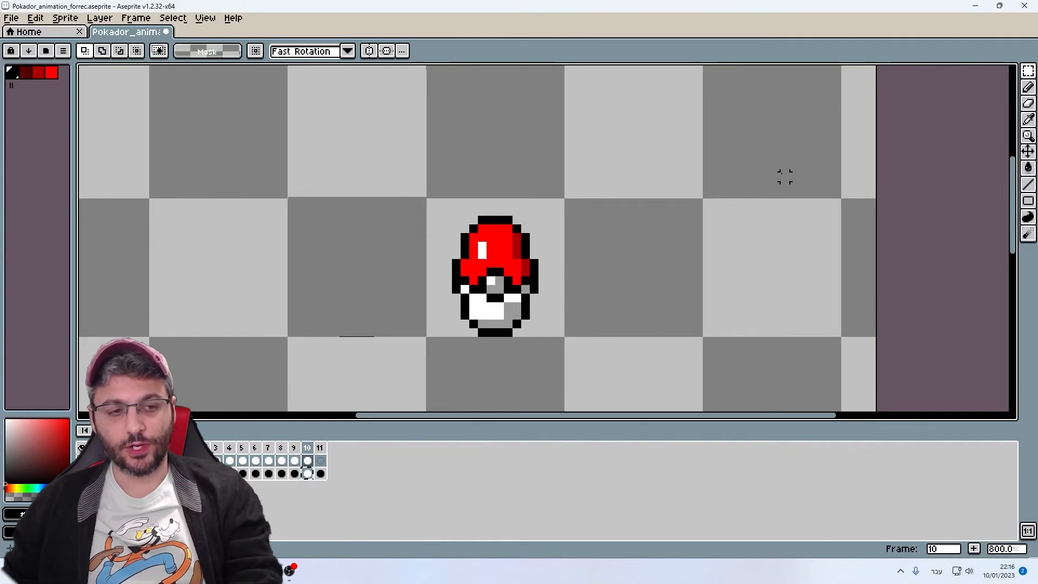
# Preview the bounce animation from the first frame and check frame 11, where the ball is round on the ground.
pyautogui.press('Home')
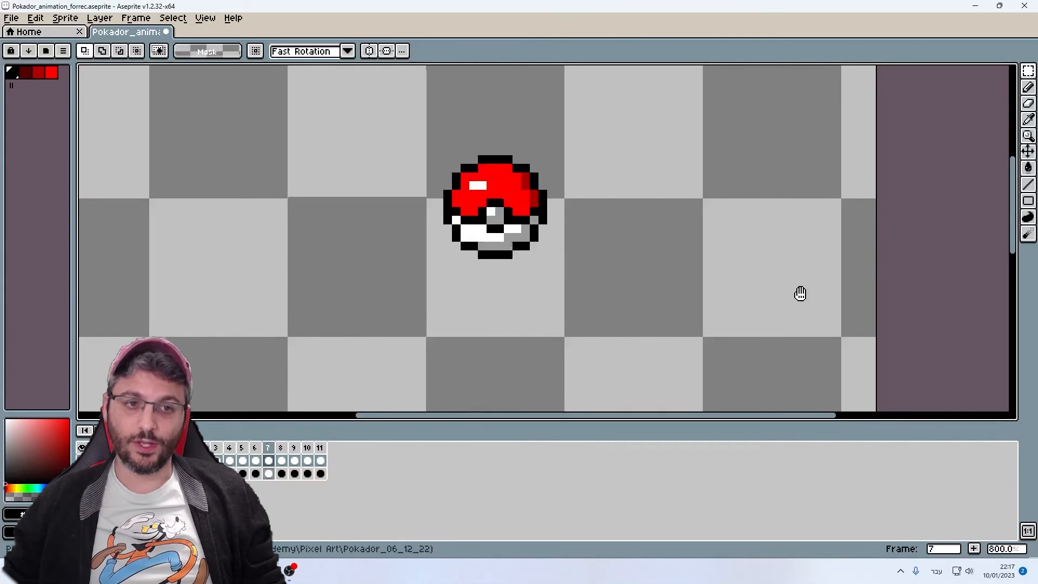
pyautogui.click(322, 448)
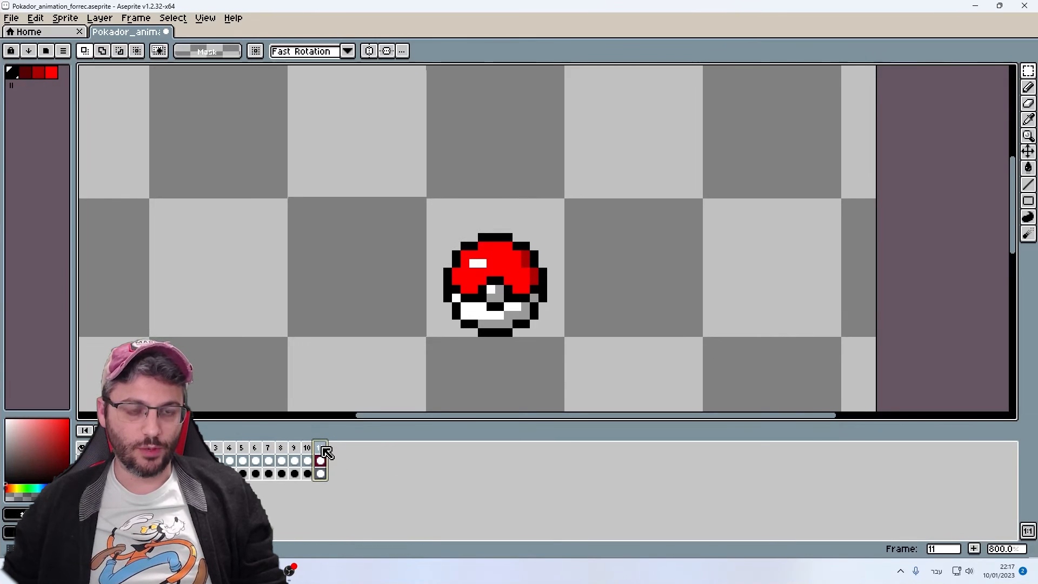
pyautogui.press('Return')
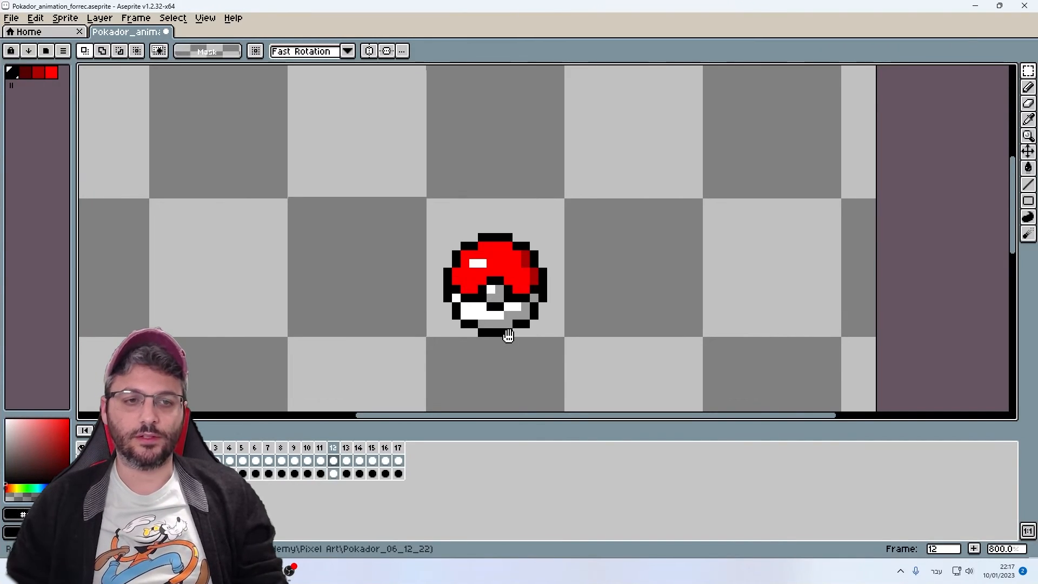